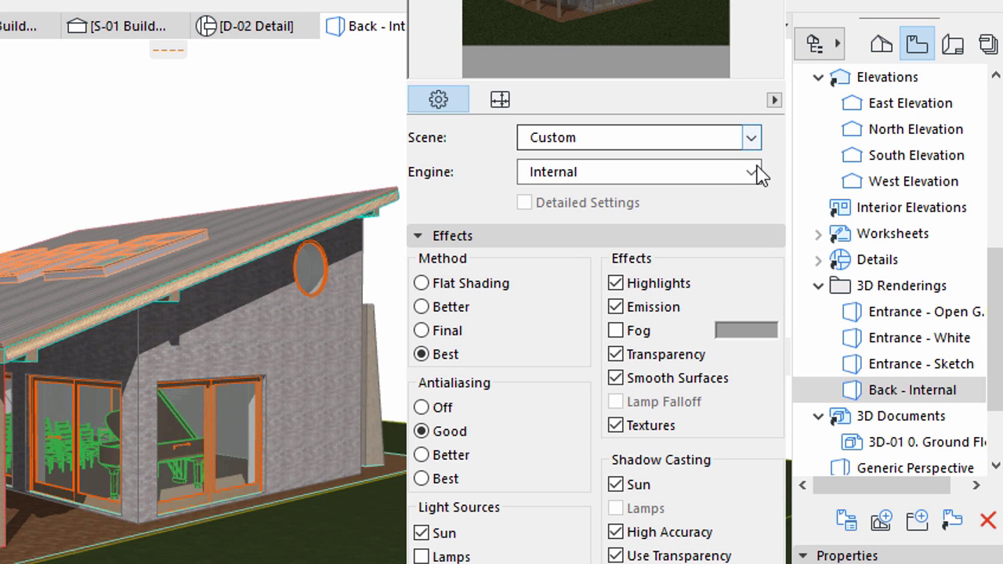
Choose CineRender by MAXON as the engine and pick Outdoor Daylight Fast in the scene manager
{"action": "left_click", "coordinate": [757, 173]}
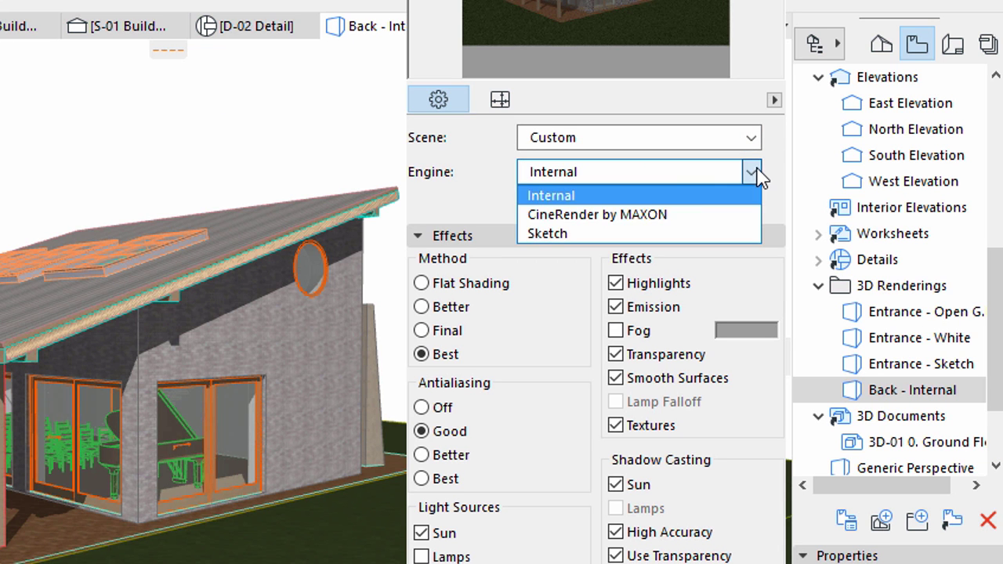
{"action": "left_click", "coordinate": [662, 215]}
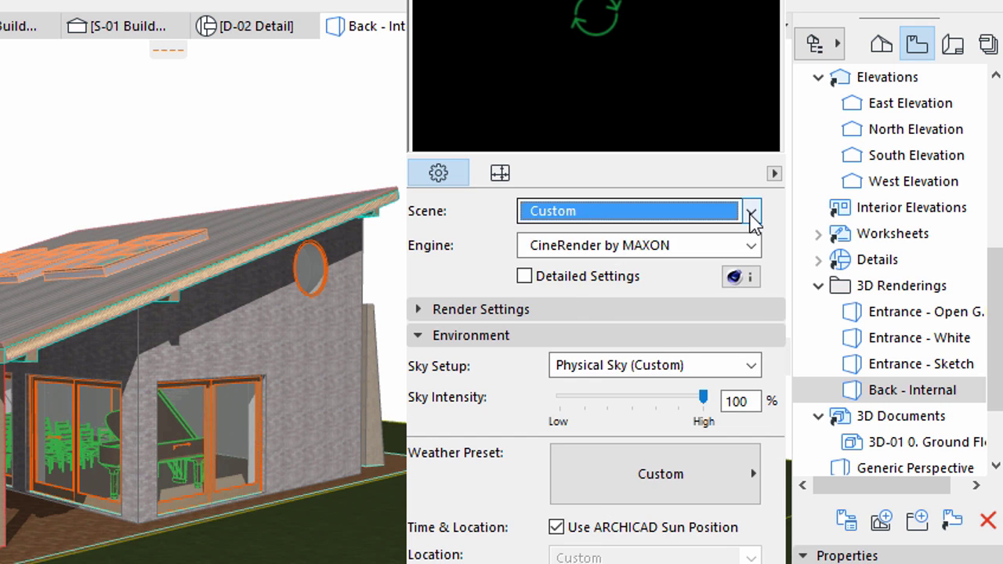
{"action": "left_click", "coordinate": [751, 211]}
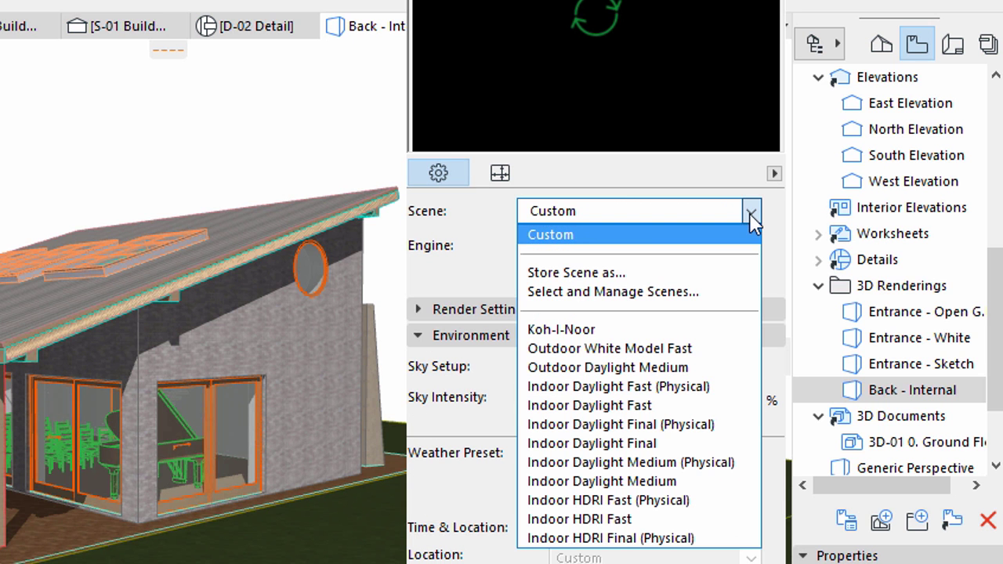
{"action": "left_click", "coordinate": [675, 294]}
{"action": "left_click", "coordinate": [82, 196]}
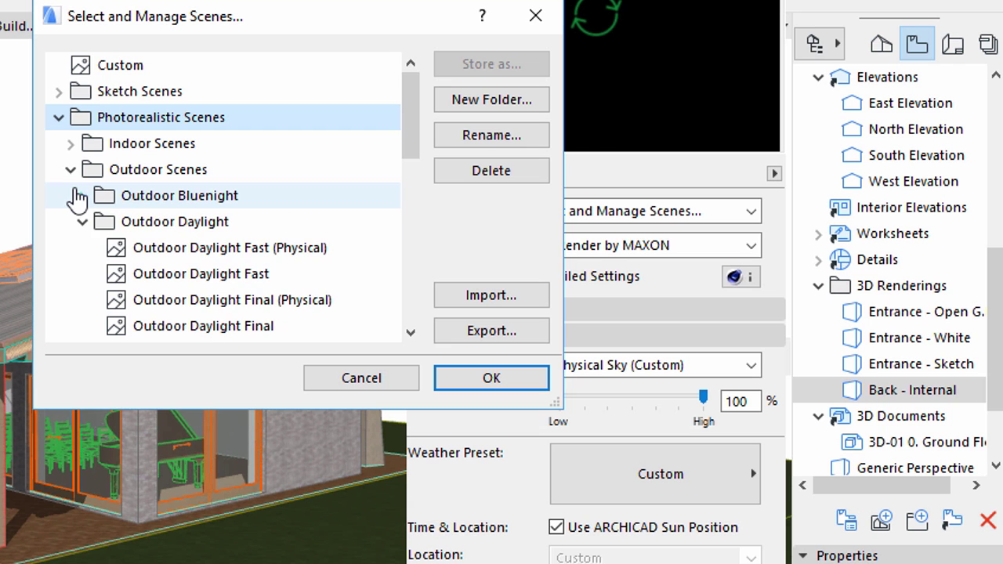
{"action": "left_click", "coordinate": [299, 276]}
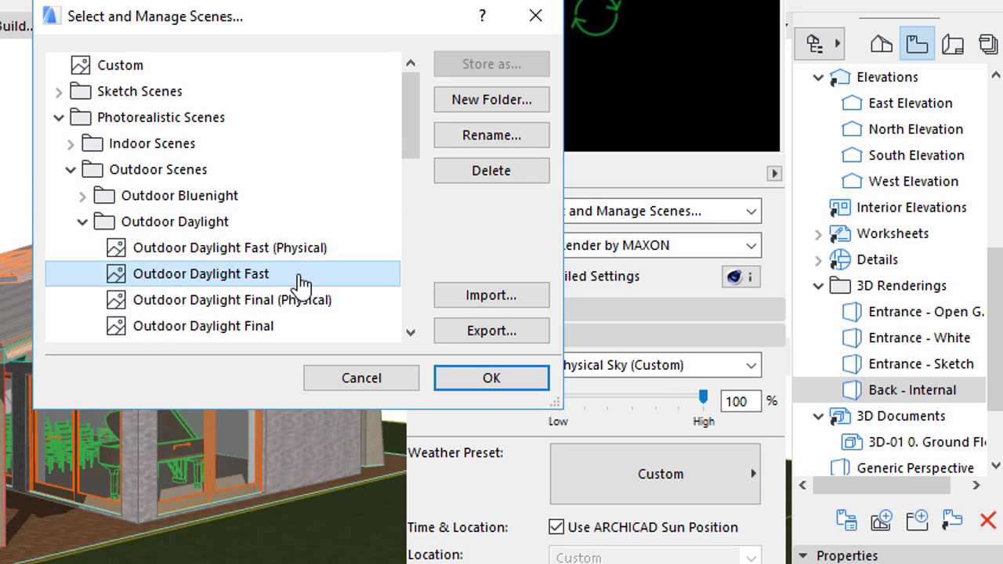
{"action": "left_click", "coordinate": [491, 379]}
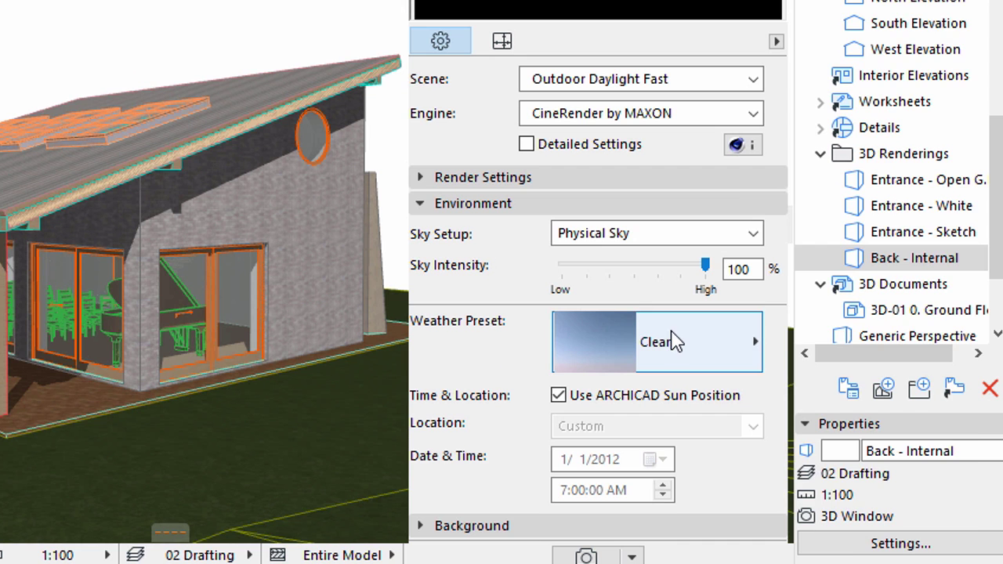
Apply the Partly Cloudy weather preset to the render's physical sky
{"action": "left_click", "coordinate": [676, 474]}
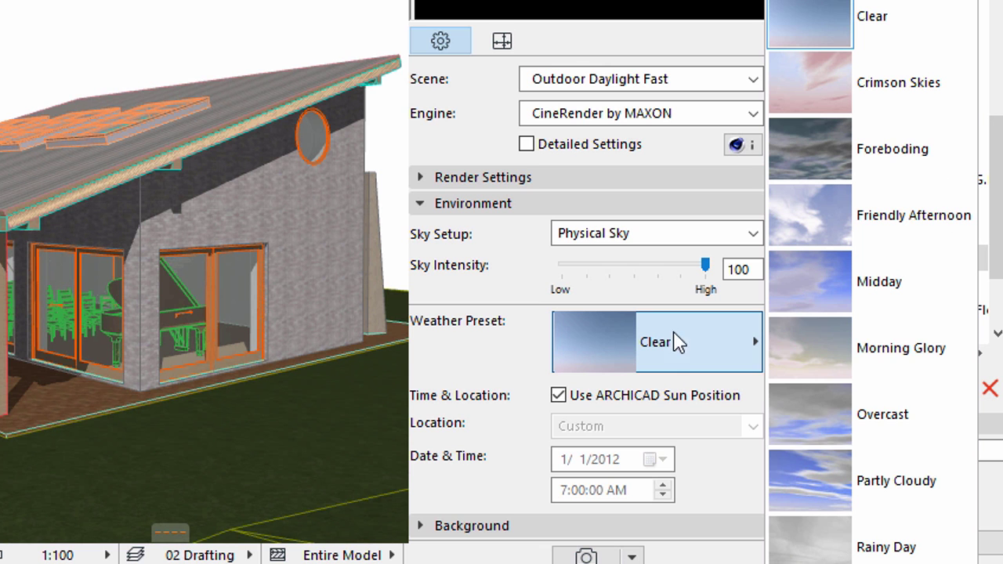
{"action": "left_click", "coordinate": [882, 481]}
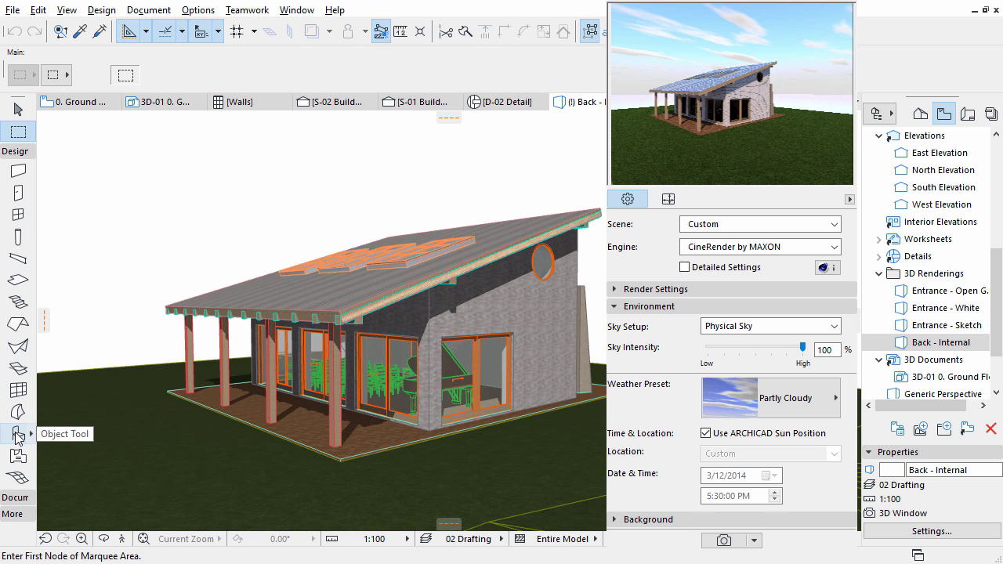
Search the object library for 'Deciduous', pick Deciduous Trees 20 and set its type to Maple
{"action": "left_click", "coordinate": [17, 435]}
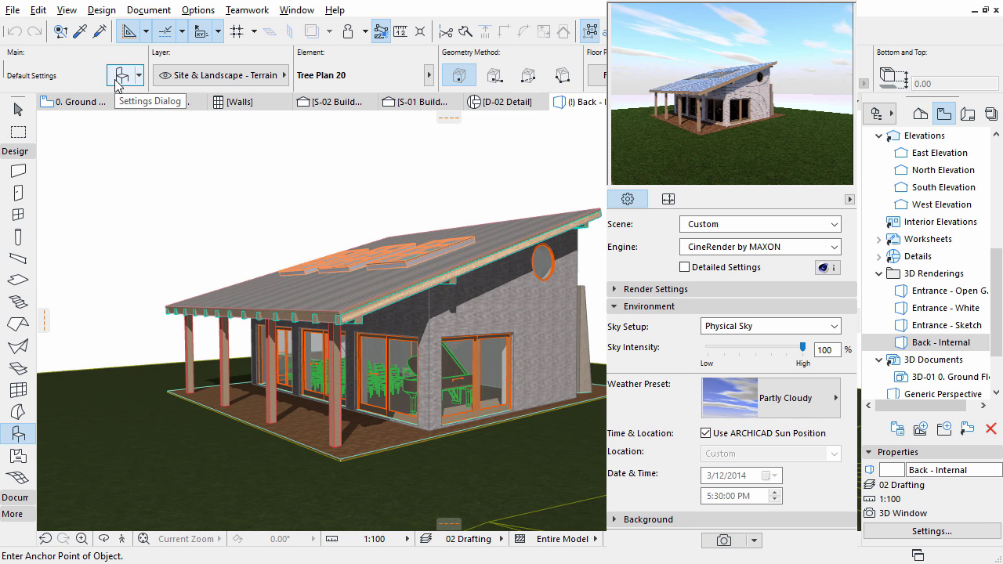
{"action": "left_click", "coordinate": [119, 78]}
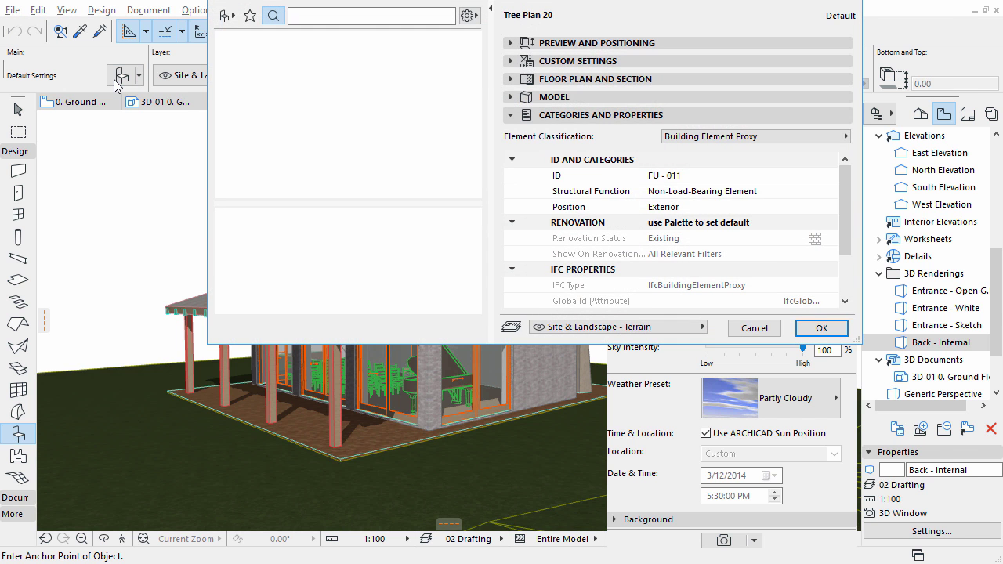
{"action": "left_click", "coordinate": [317, 16]}
{"action": "type", "text": "De"}
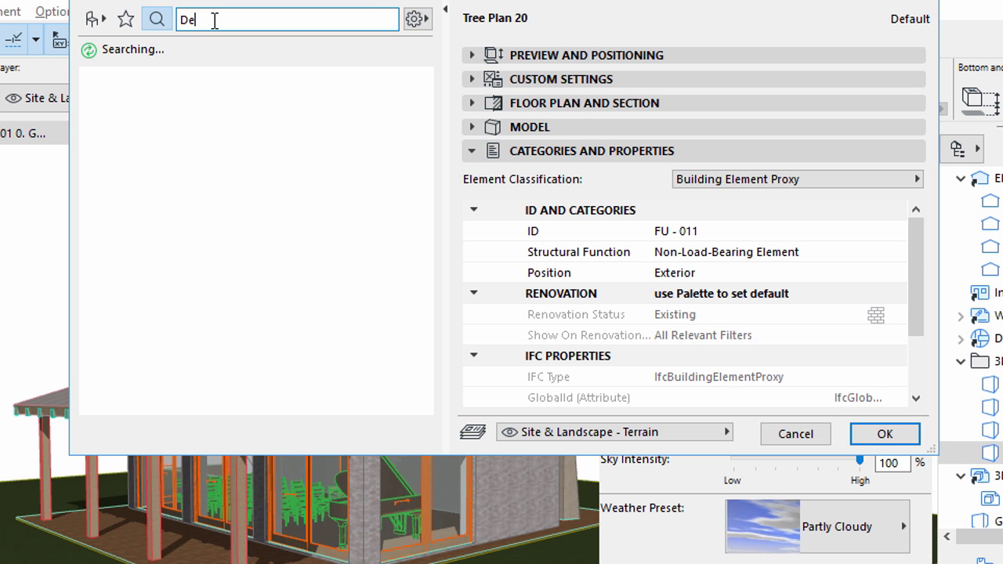
{"action": "type", "text": "ciduous"}
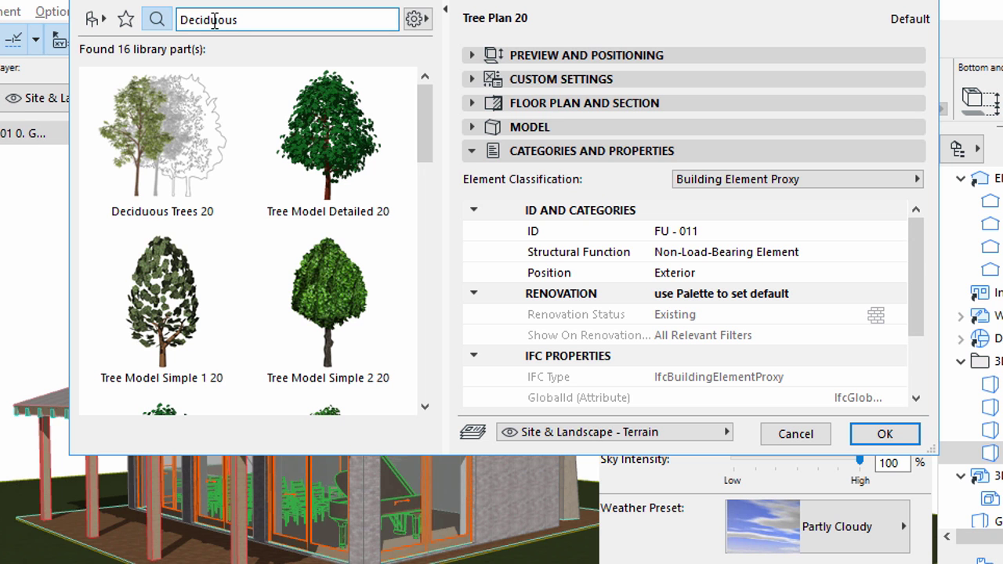
{"action": "left_click", "coordinate": [190, 149]}
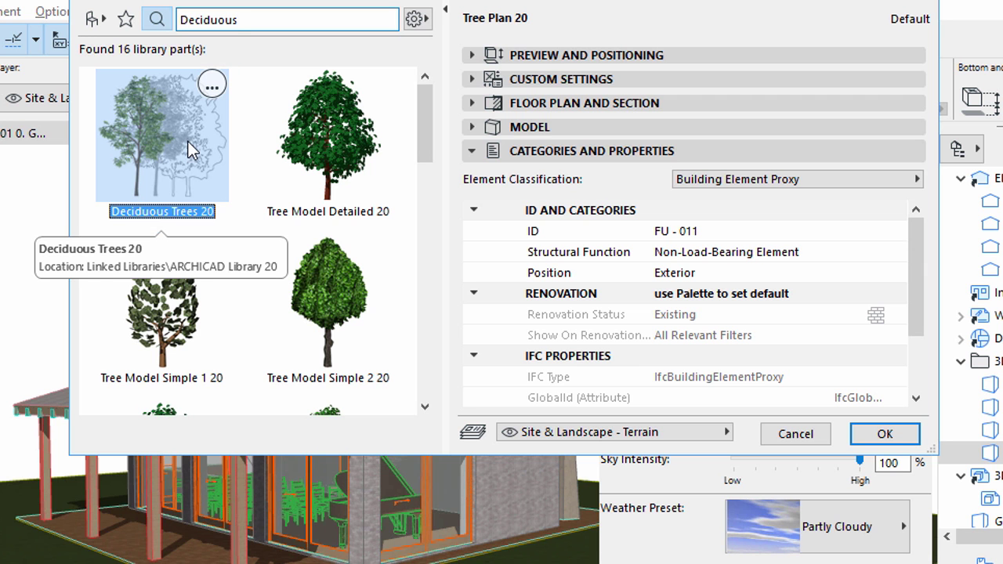
{"action": "left_click", "coordinate": [469, 151]}
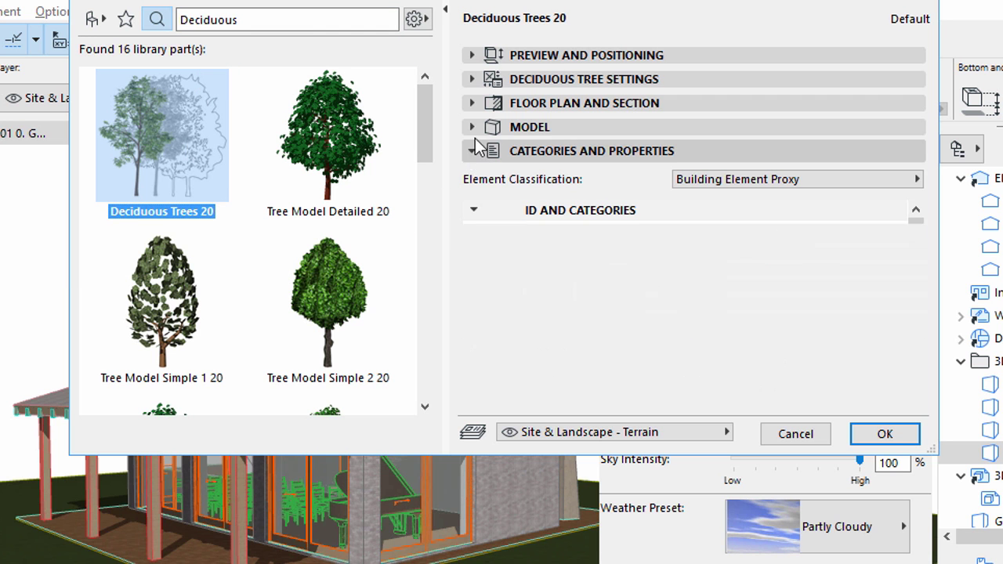
{"action": "left_click", "coordinate": [473, 81]}
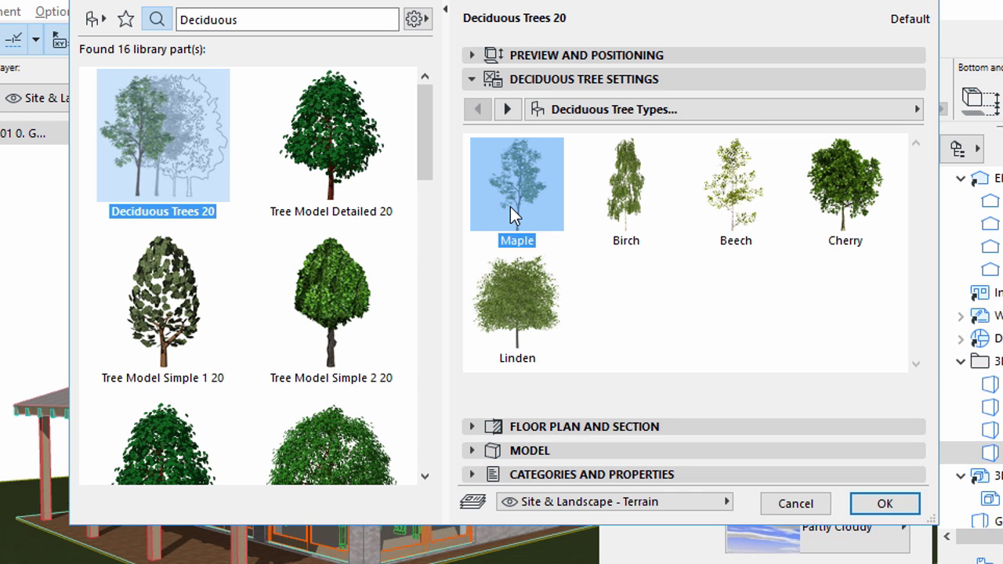
{"action": "left_click", "coordinate": [511, 207]}
Accept the Maple Deciduous Trees 20 object settings to place the tree left of the house
{"action": "left_click", "coordinate": [884, 503]}
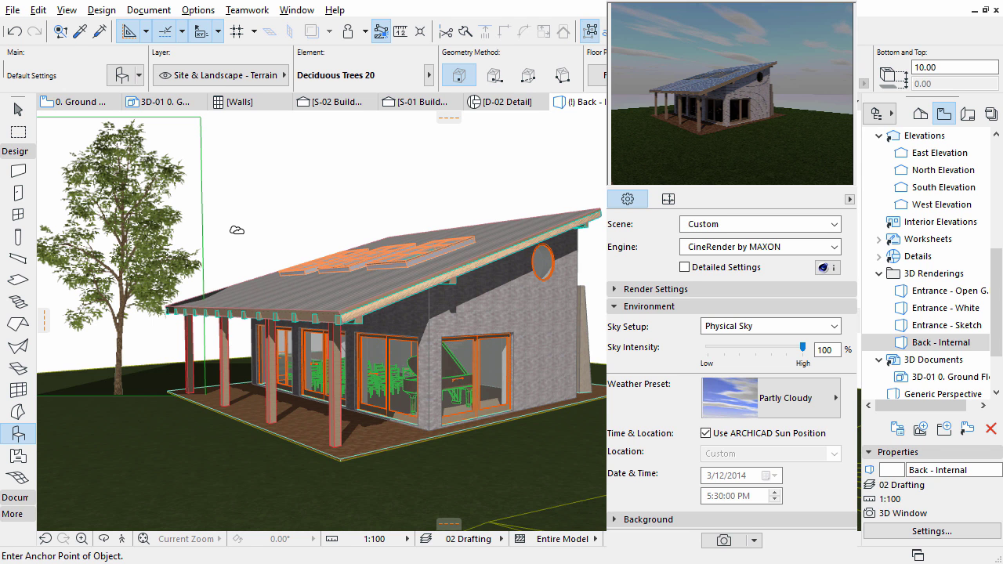
Create a new layer named 'Rendering' in Layer Settings and close the dialog
{"action": "left_click", "coordinate": [154, 14]}
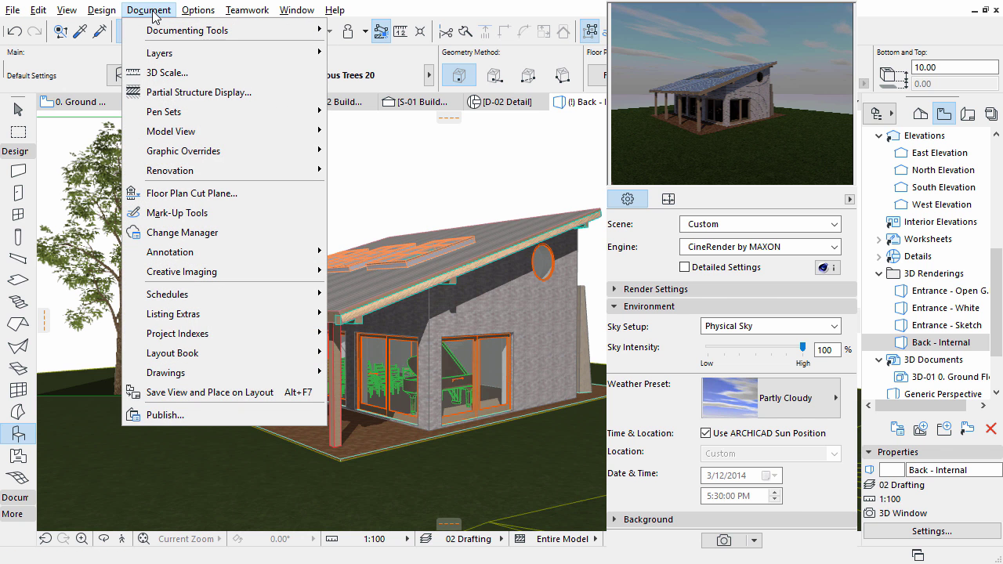
{"action": "mouse_move", "coordinate": [162, 54]}
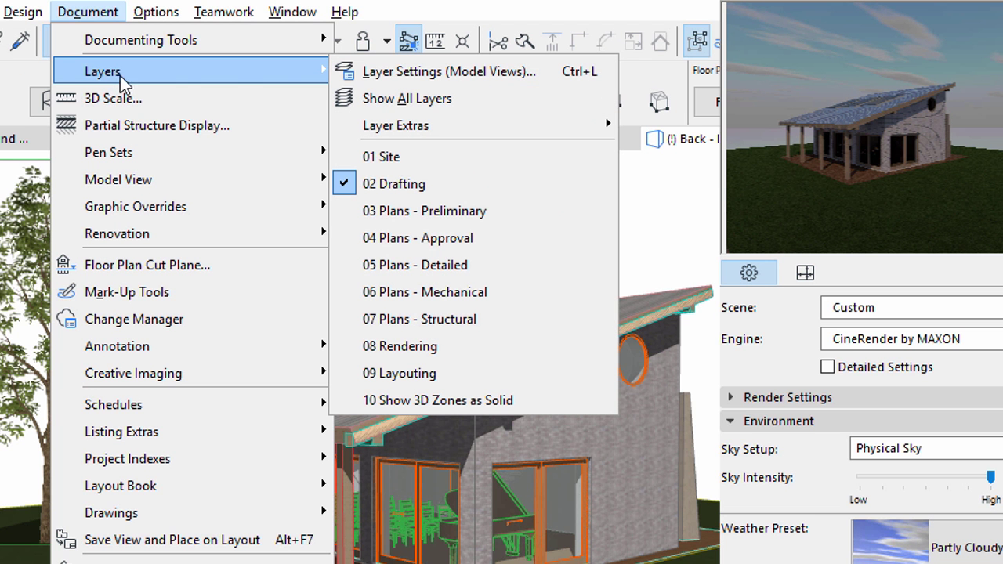
{"action": "left_click", "coordinate": [425, 76]}
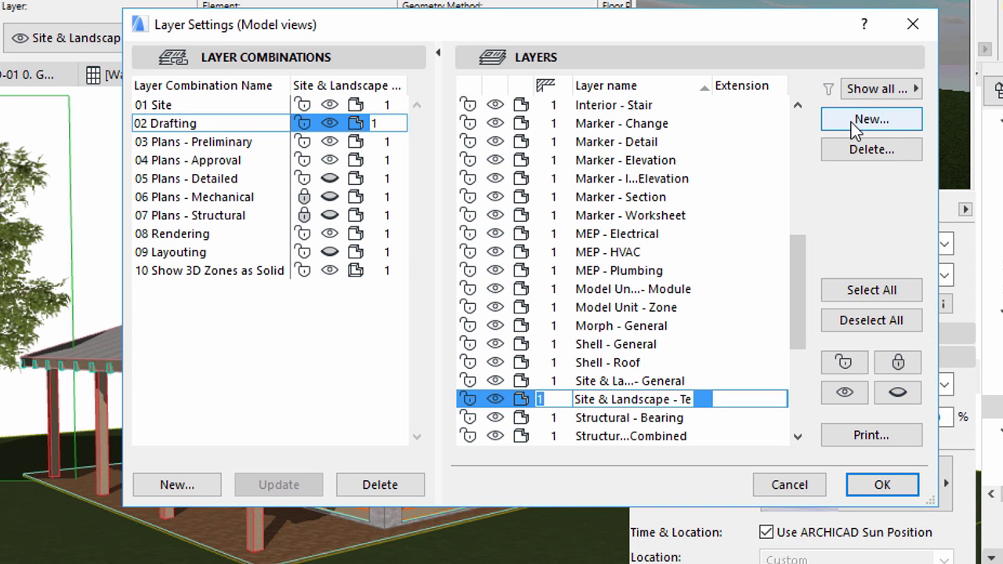
{"action": "left_click", "coordinate": [851, 122]}
{"action": "type", "text": "Rendering"}
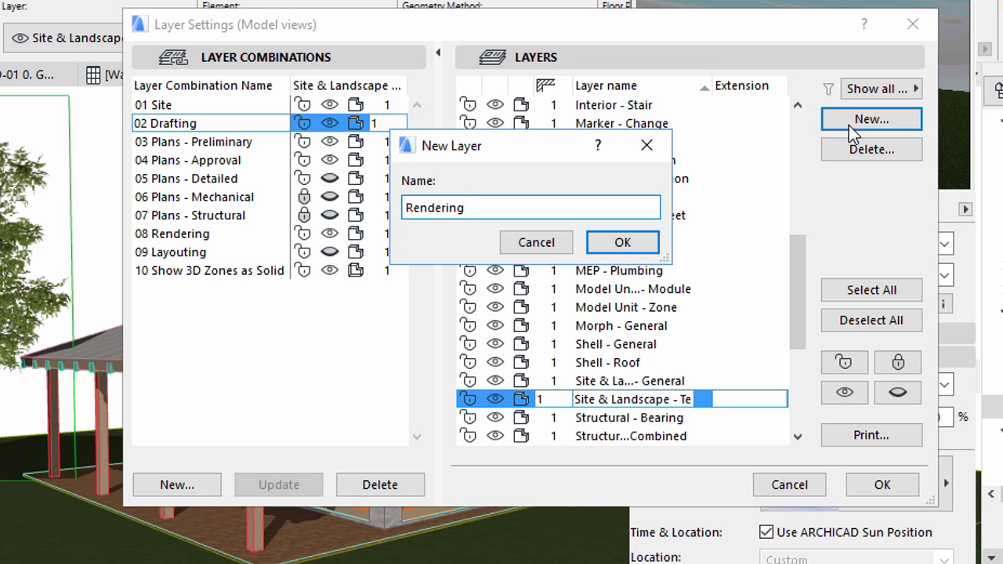
{"action": "left_click", "coordinate": [600, 242]}
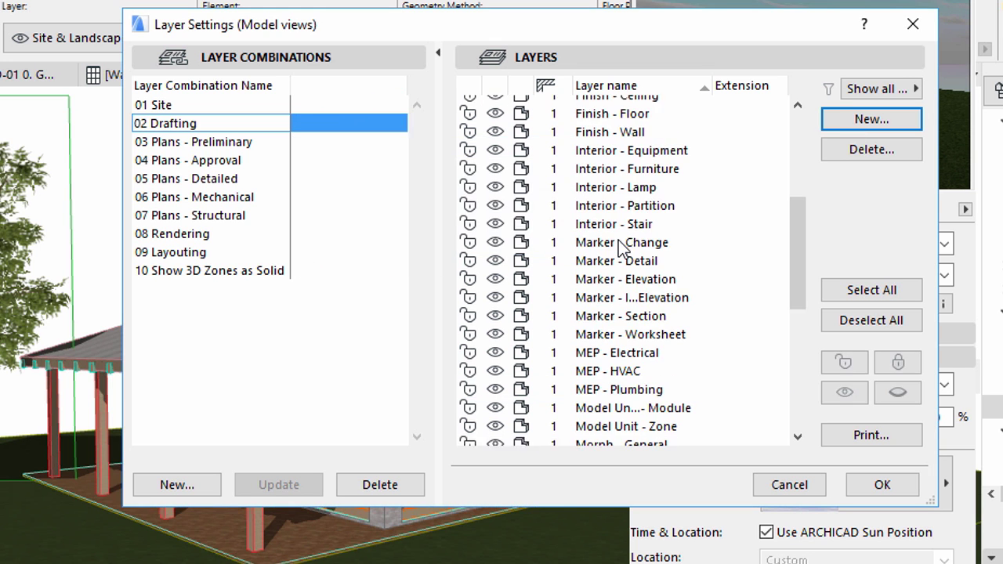
{"action": "left_click", "coordinate": [882, 486]}
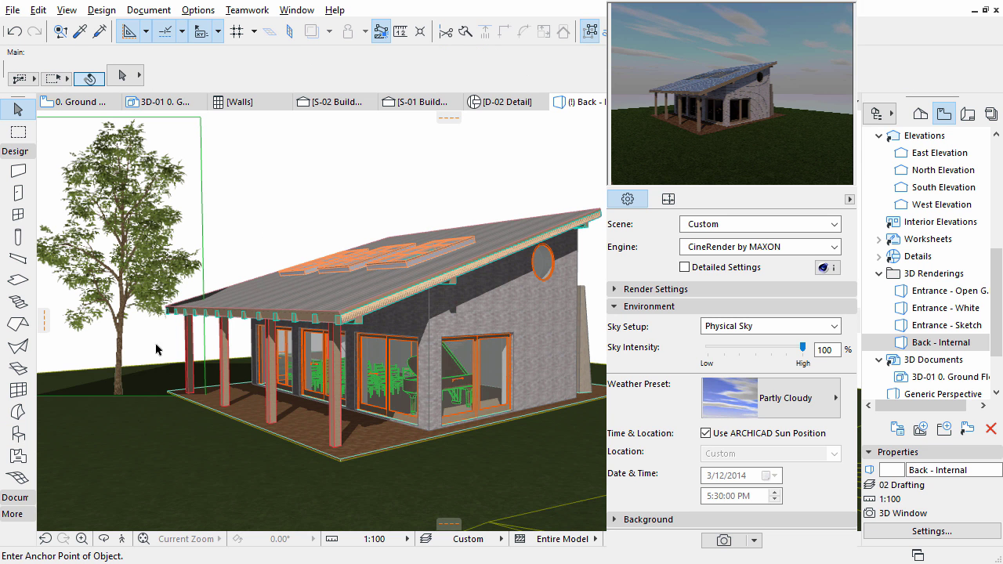
Move the maple tree beside the house onto the Rendering layer, then deselect it
{"action": "left_click", "coordinate": [121, 399]}
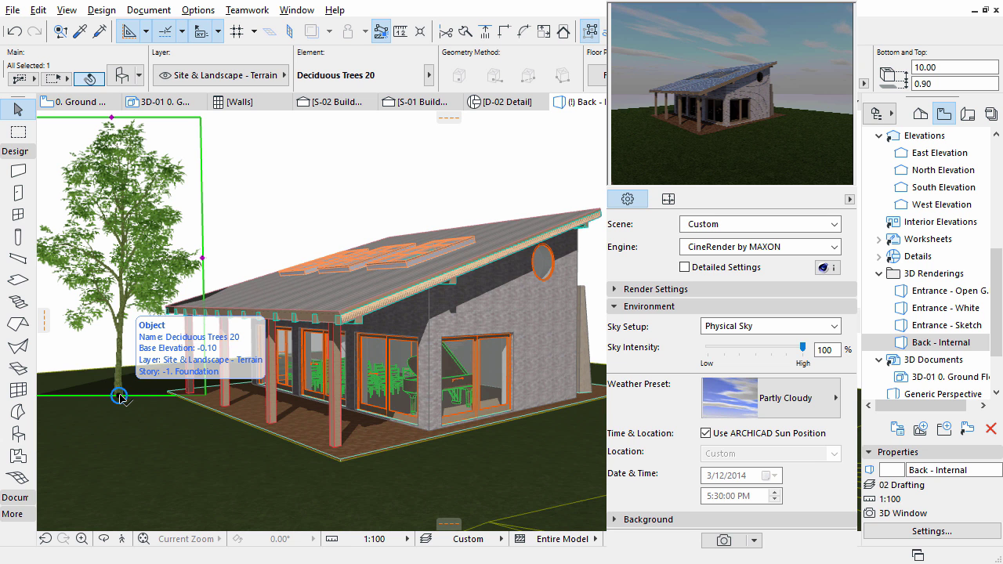
{"action": "left_click", "coordinate": [259, 78]}
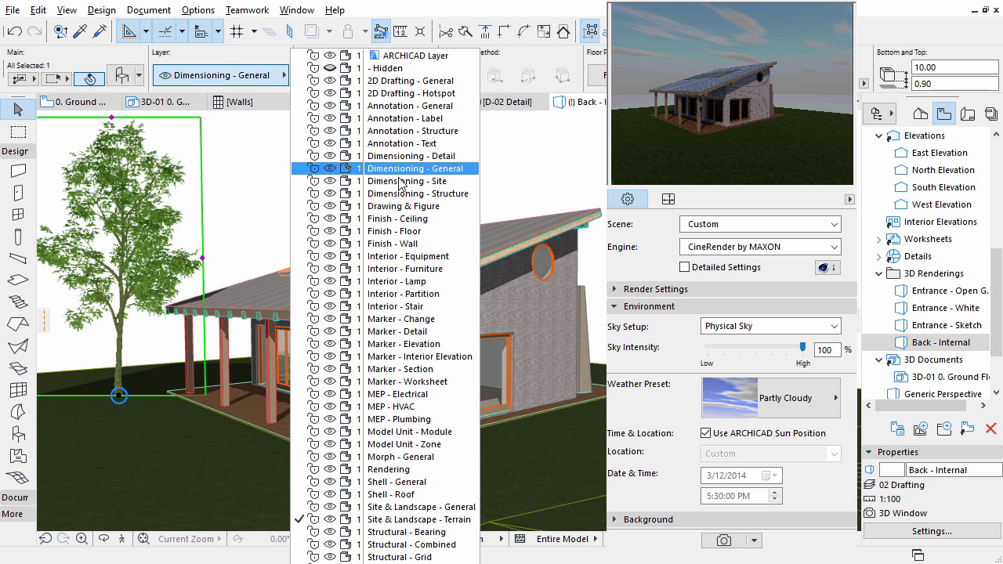
{"action": "left_click", "coordinate": [429, 469]}
{"action": "left_click", "coordinate": [265, 224]}
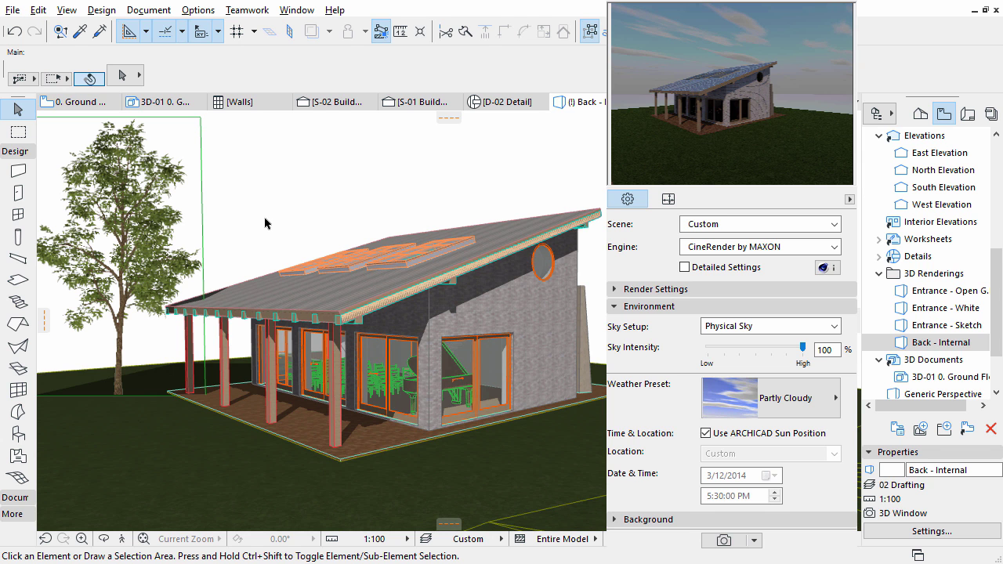
Set new trees to Linden on the Rendering layer and place one right of the house
{"action": "double_click", "coordinate": [17, 436]}
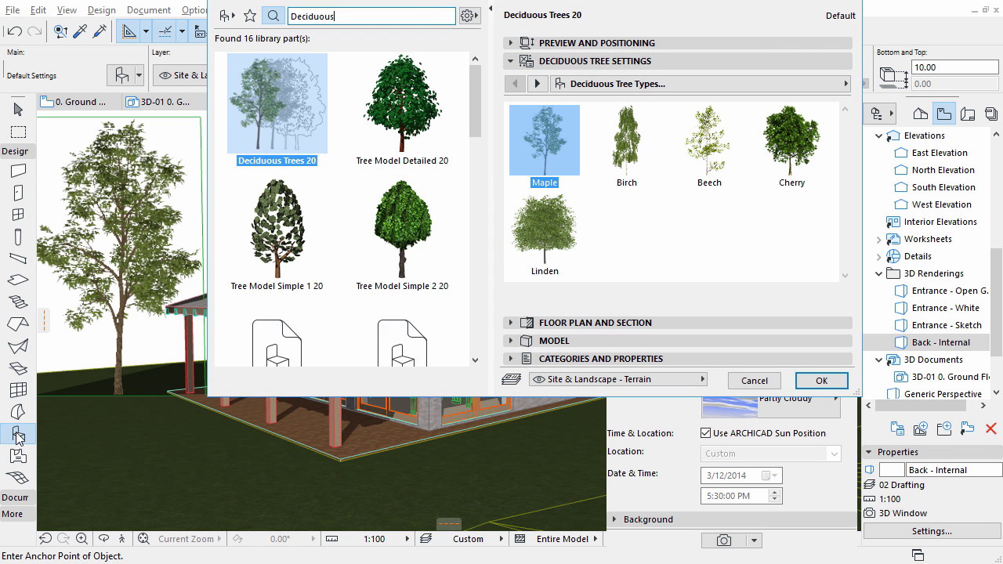
{"action": "left_click", "coordinate": [610, 384]}
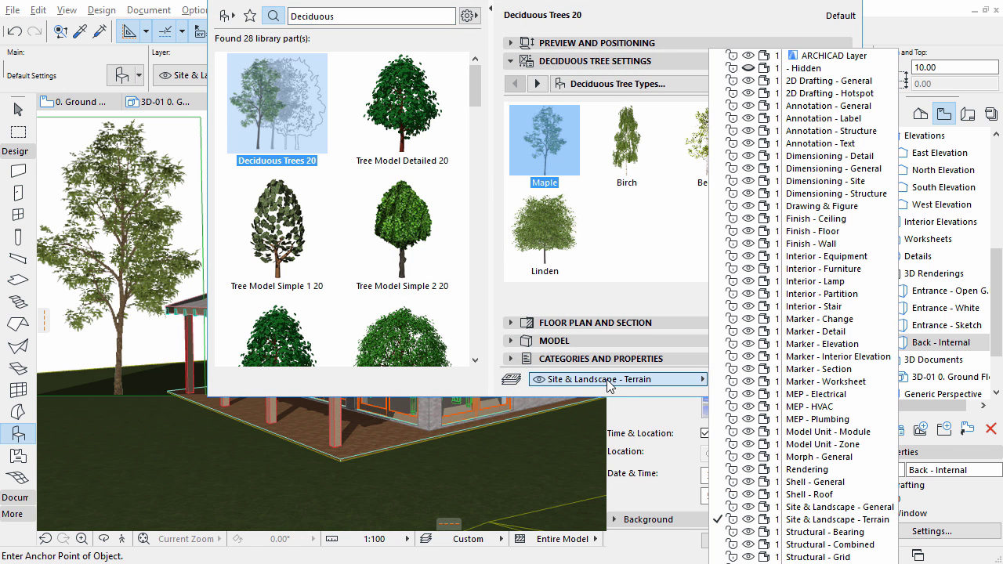
{"action": "left_click", "coordinate": [821, 470]}
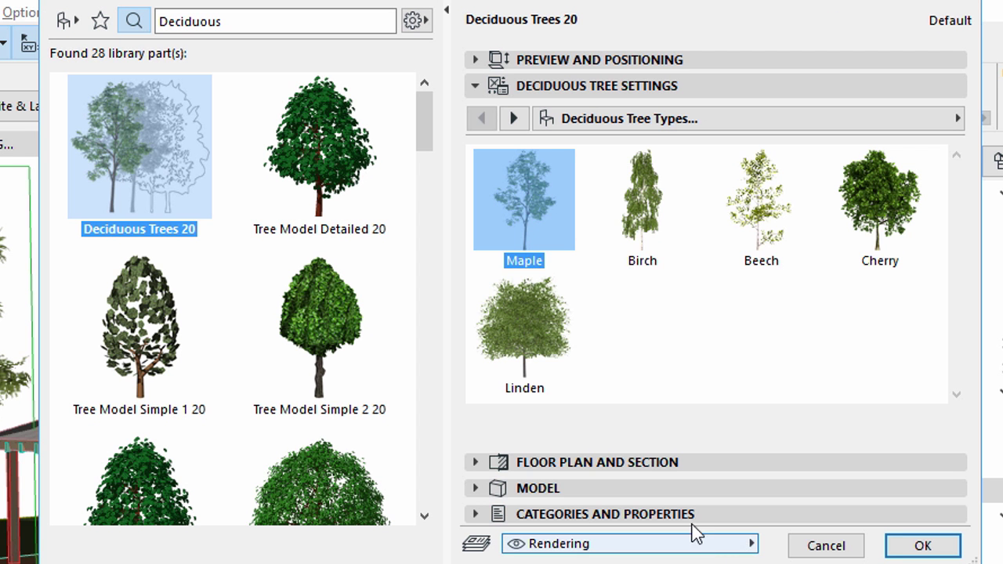
{"action": "left_click", "coordinate": [551, 331]}
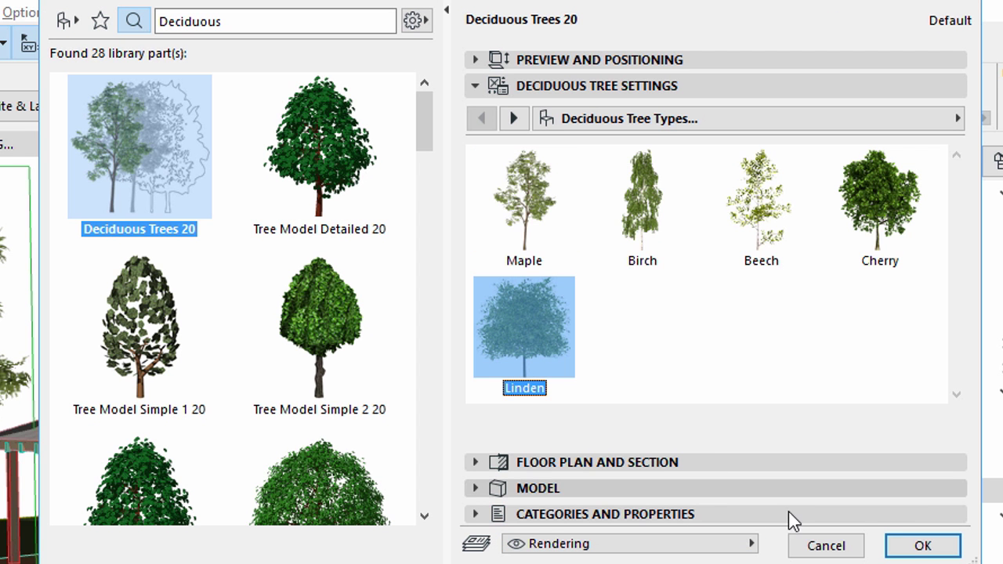
{"action": "left_click", "coordinate": [897, 546]}
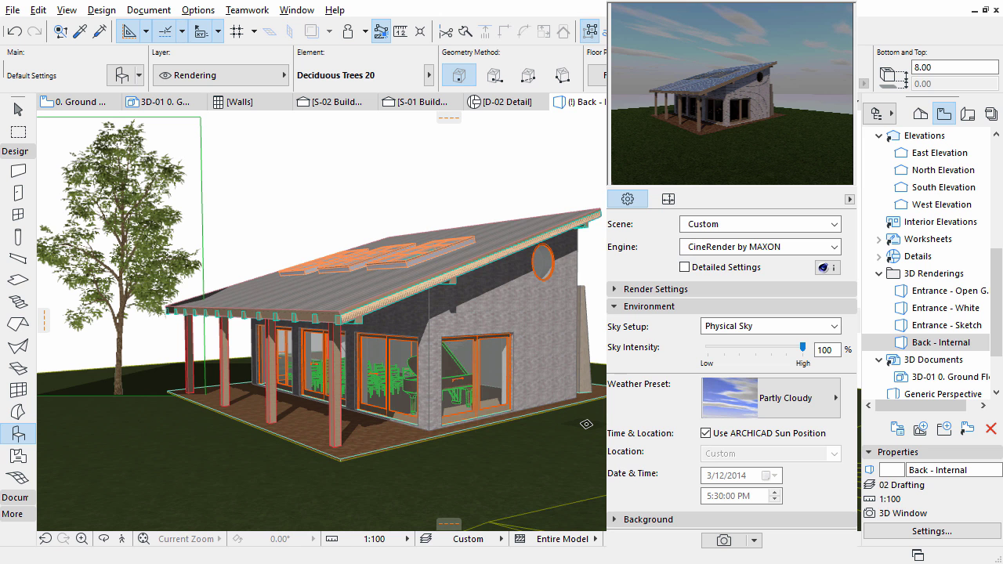
{"action": "left_click", "coordinate": [586, 424]}
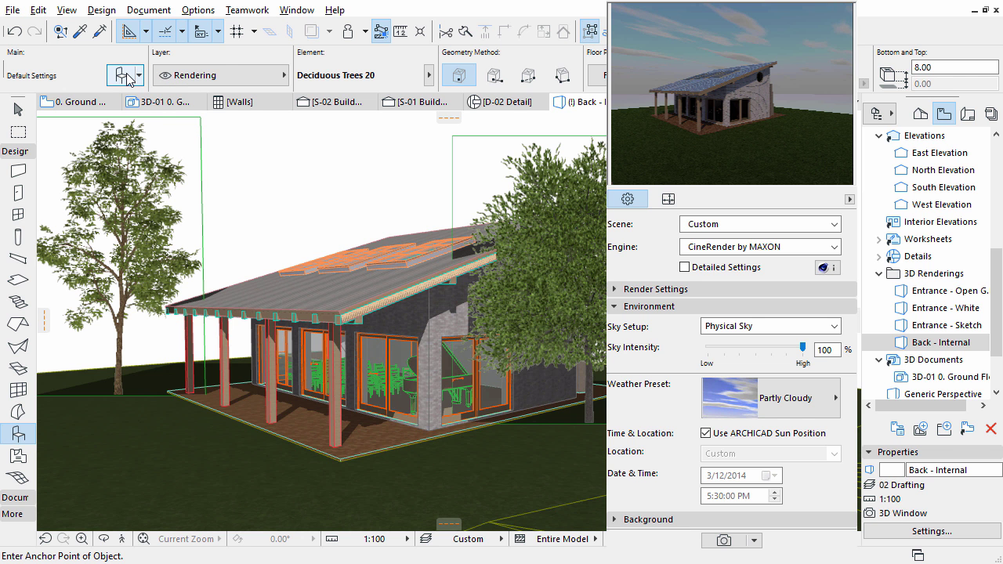
{"action": "left_click", "coordinate": [123, 75]}
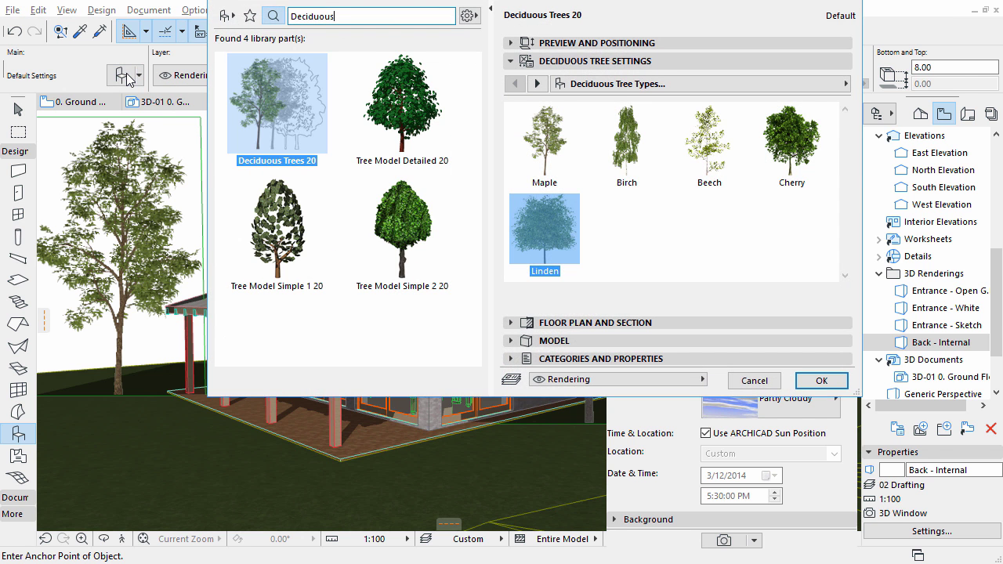
Search the library for 'Shrubs', choose Shrubs 20 and place it in front of the house
{"action": "double_click", "coordinate": [287, 16]}
{"action": "type", "text": "Shrubs"}
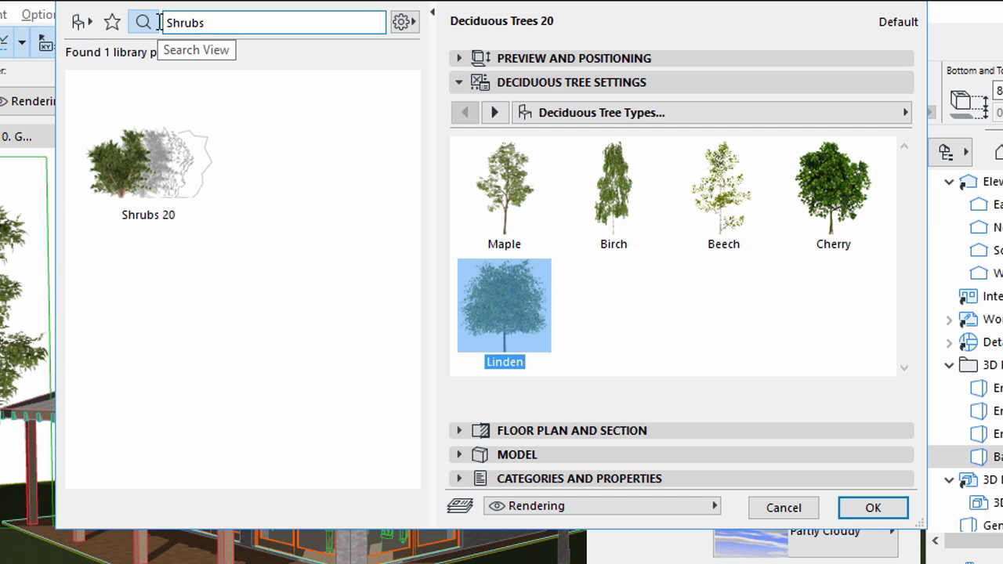
{"action": "left_click", "coordinate": [136, 153]}
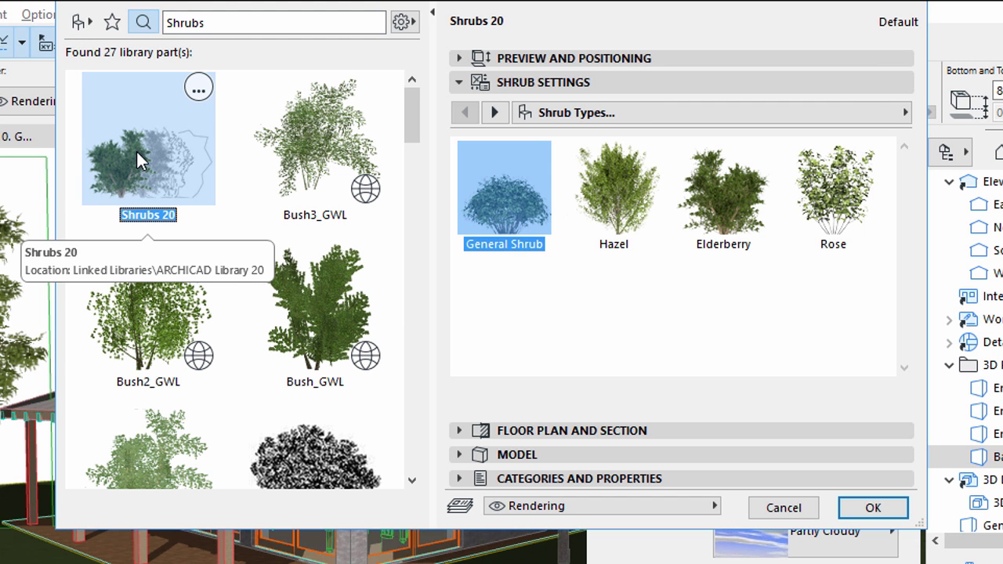
{"action": "left_click", "coordinate": [873, 508]}
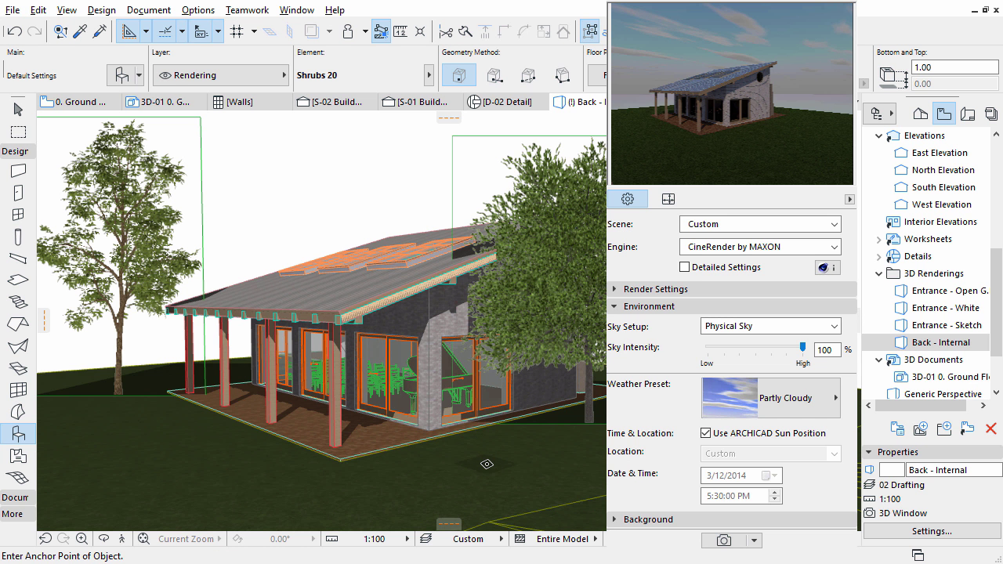
{"action": "left_click", "coordinate": [497, 464]}
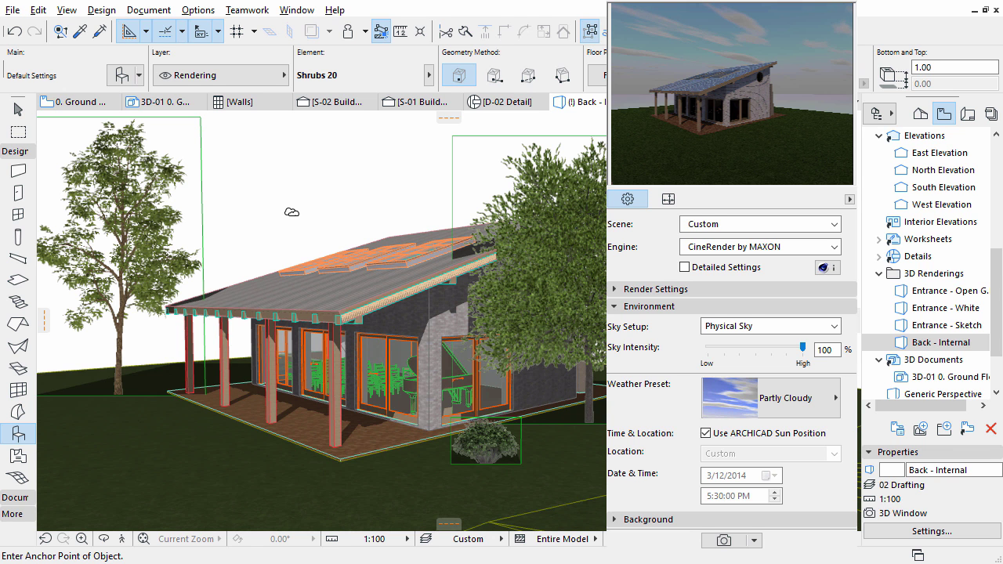
In the surface settings, start a new catalog-based surface named 'Grass - 3D'
{"action": "left_click", "coordinate": [186, 11]}
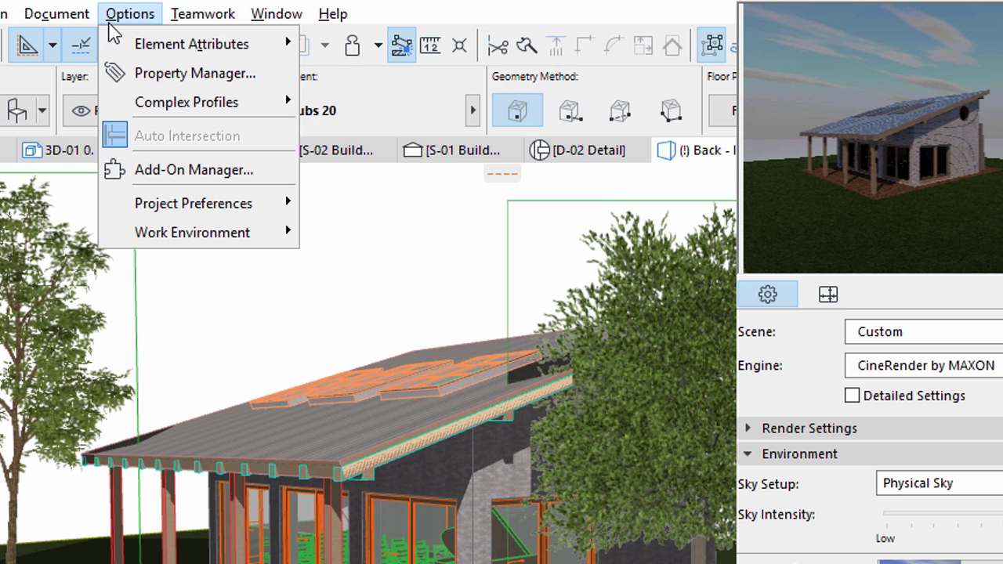
{"action": "mouse_move", "coordinate": [188, 30]}
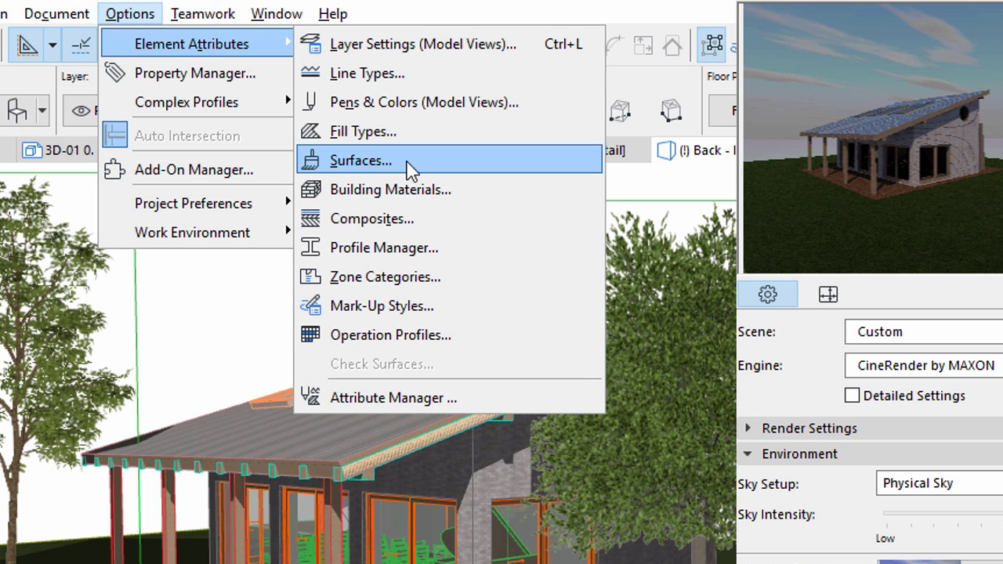
{"action": "left_click", "coordinate": [408, 165]}
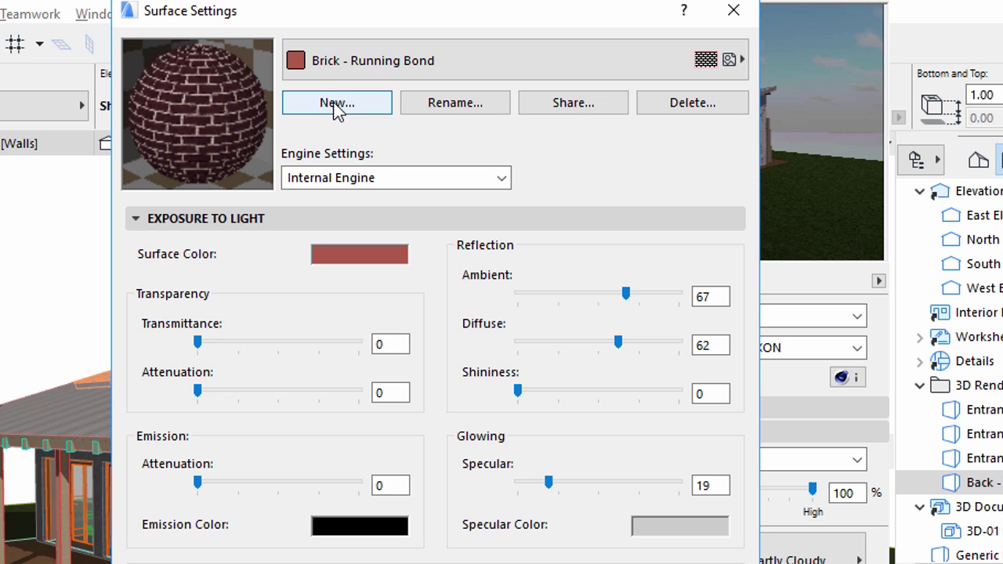
{"action": "left_click", "coordinate": [337, 104]}
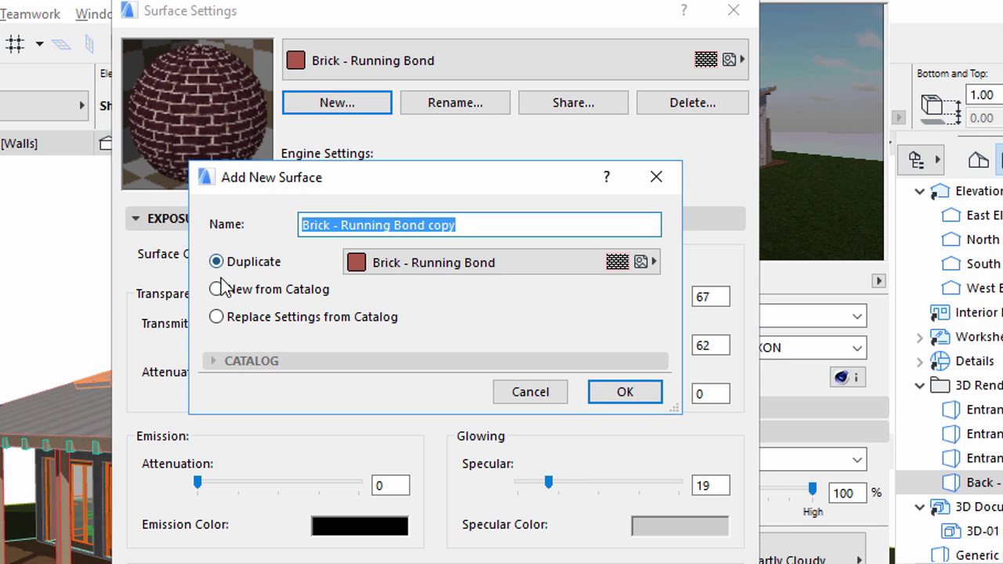
{"action": "left_click", "coordinate": [217, 289]}
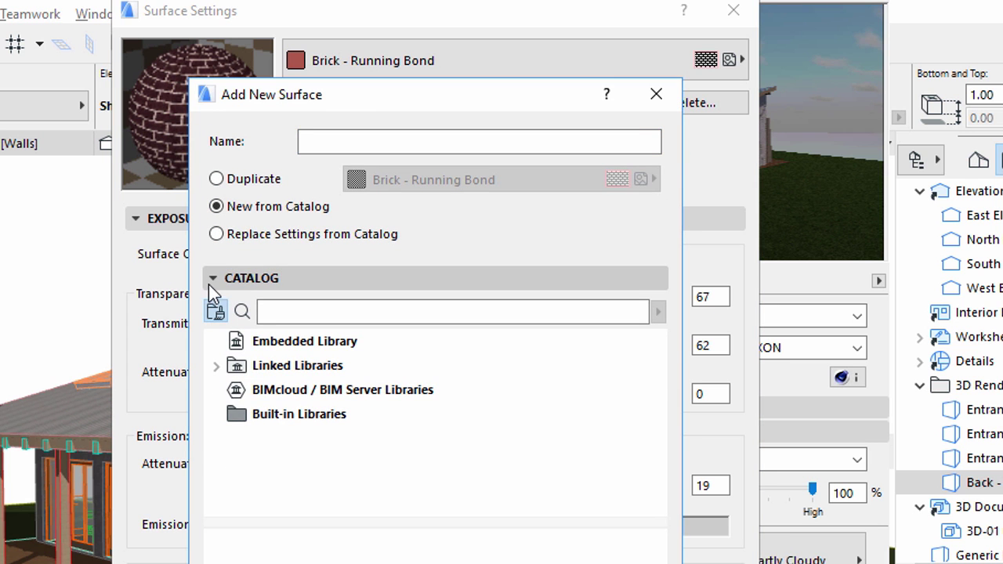
{"action": "left_click", "coordinate": [331, 143]}
{"action": "type", "text": "Gr"}
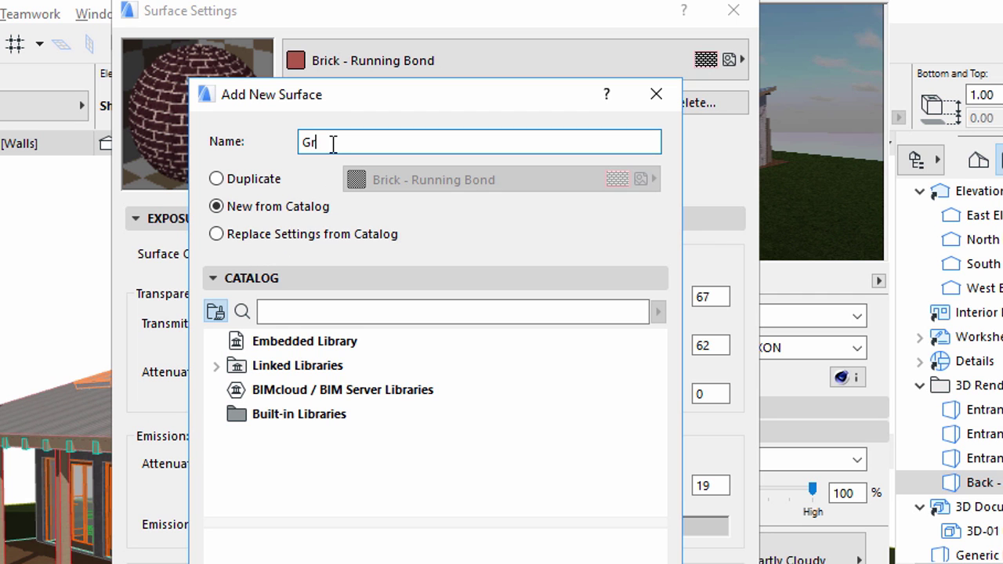
{"action": "type", "text": "ass - 3D"}
Search the catalog for 'Grass - 3D middle', pick Grass - 3D middle 20 and confirm both dialogs
{"action": "left_click", "coordinate": [318, 309]}
{"action": "type", "text": "Grass "}
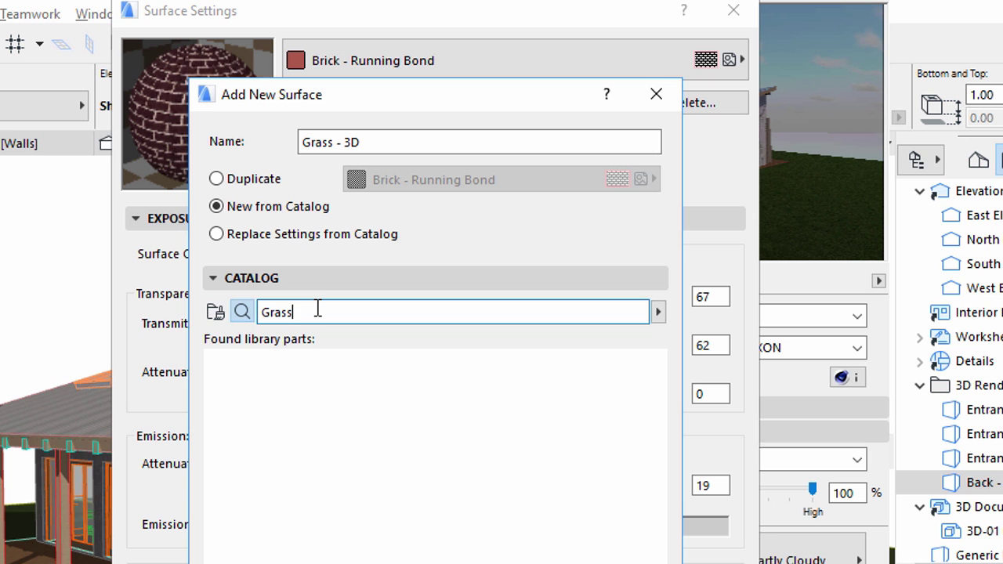
{"action": "type", "text": "- 3D middle"}
{"action": "key", "text": "Return"}
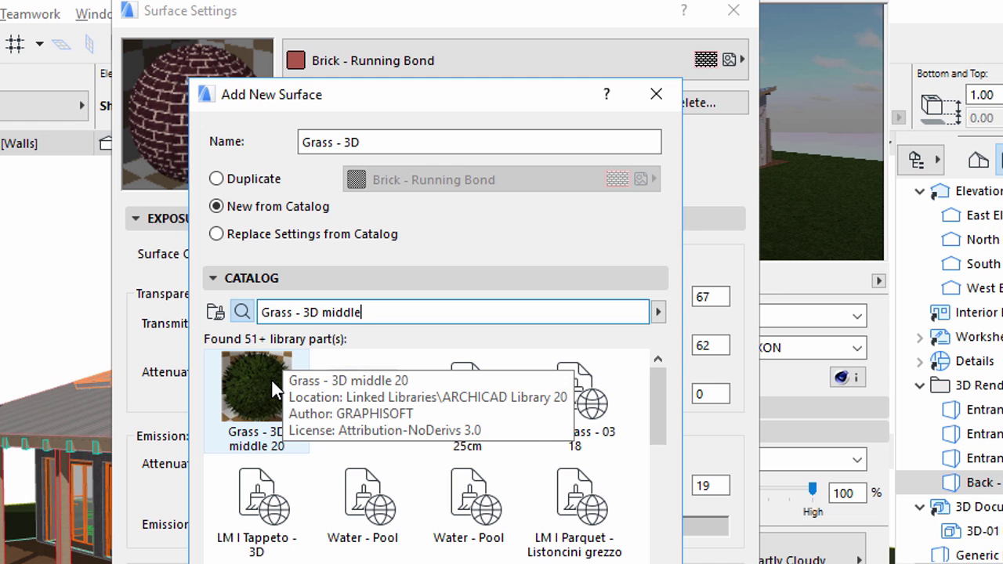
{"action": "left_click", "coordinate": [274, 389]}
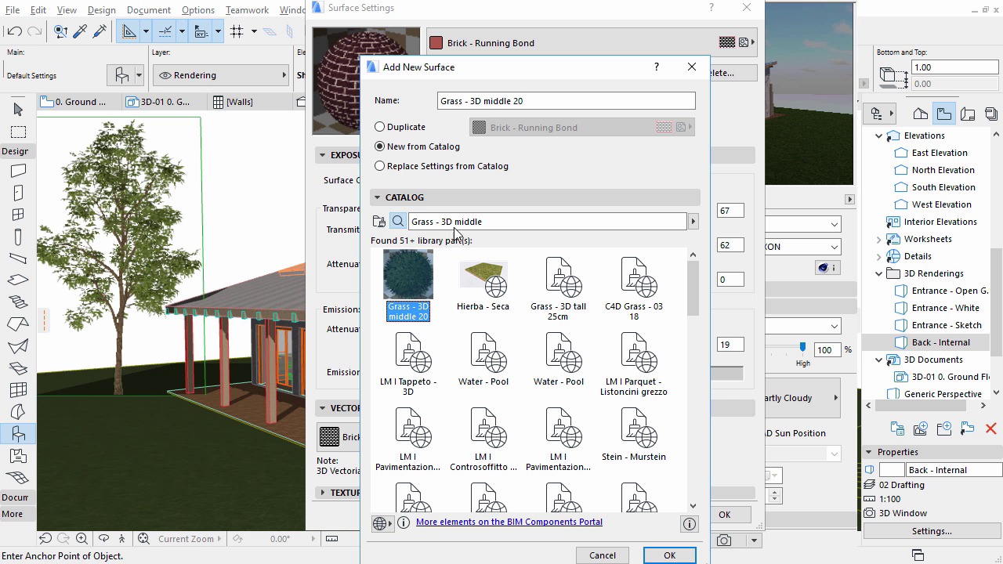
{"action": "left_click", "coordinate": [667, 555]}
{"action": "left_click", "coordinate": [719, 515]}
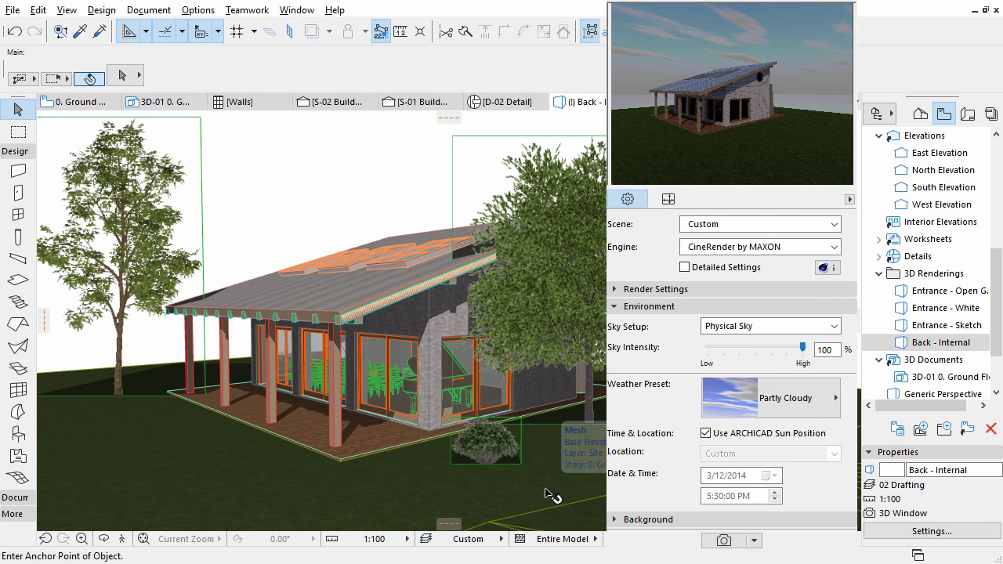
Override the terrain mesh's top surface with Grass - 3D middle 20, replacing Grass - Green
{"action": "left_click", "coordinate": [549, 493]}
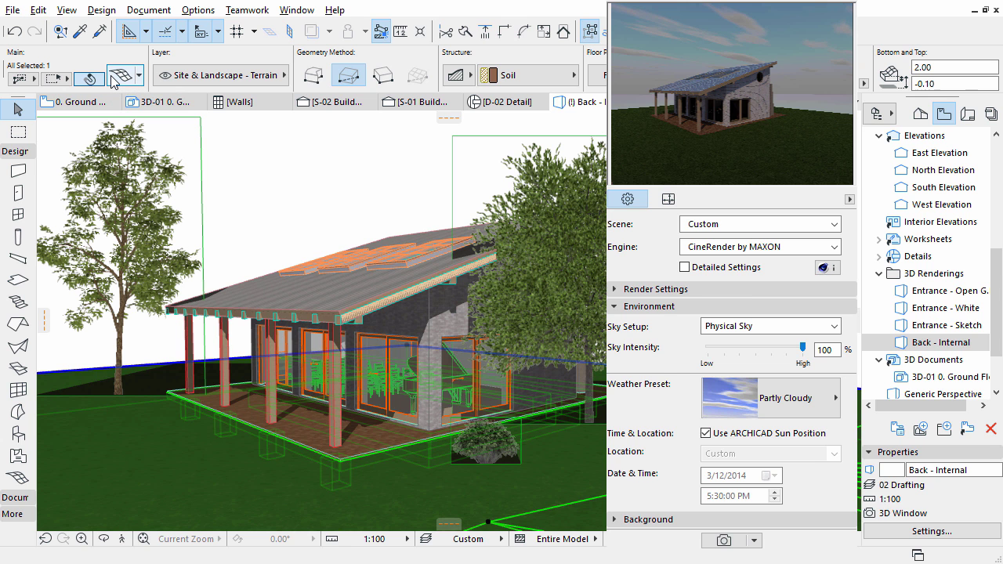
{"action": "left_click", "coordinate": [114, 78]}
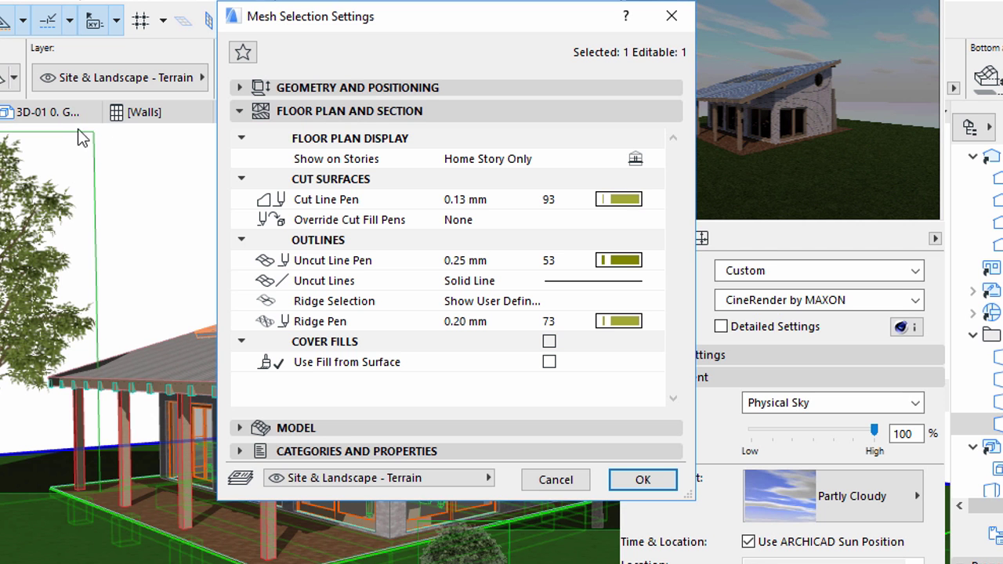
{"action": "left_click", "coordinate": [239, 112]}
{"action": "left_click", "coordinate": [240, 134]}
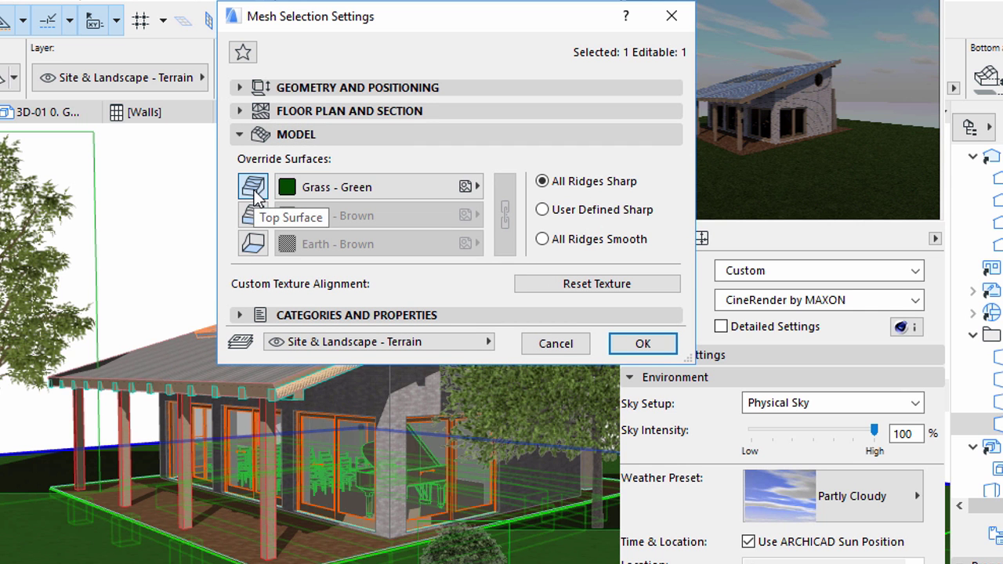
{"action": "left_click", "coordinate": [437, 188]}
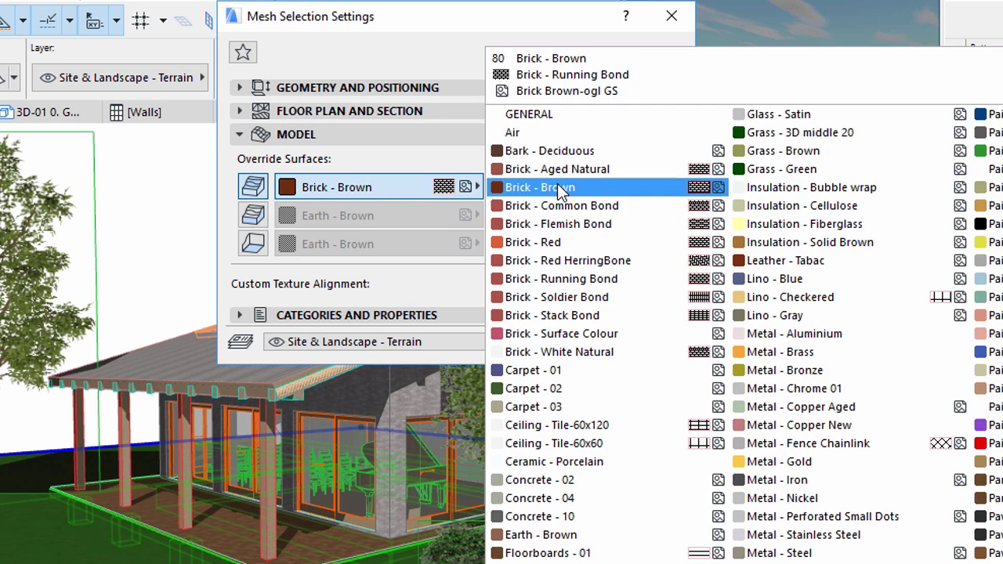
{"action": "left_click", "coordinate": [770, 141]}
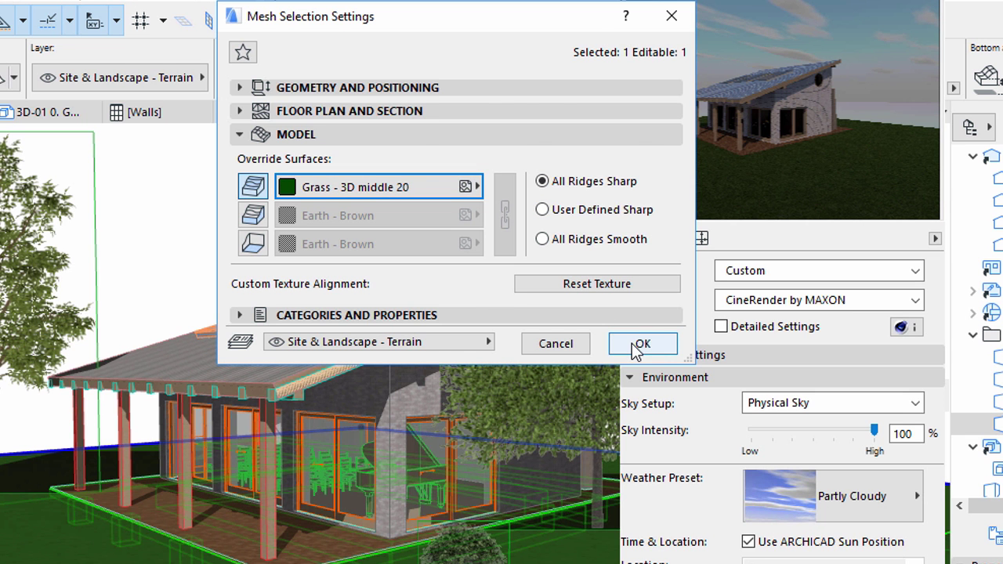
{"action": "left_click", "coordinate": [638, 345]}
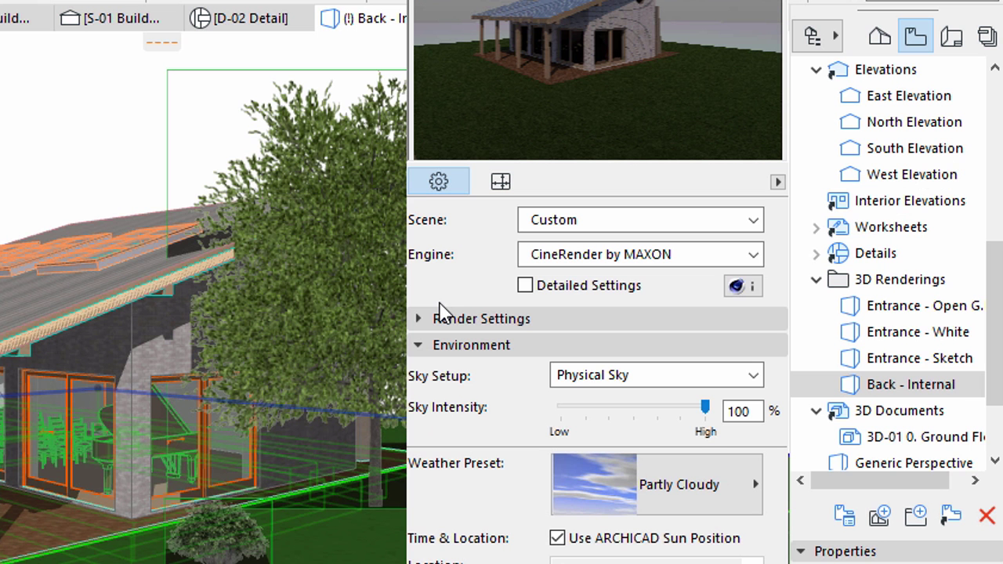
Turn on CineRender Detailed Settings and tick Grass under Options for 3D grass
{"action": "left_click", "coordinate": [523, 285]}
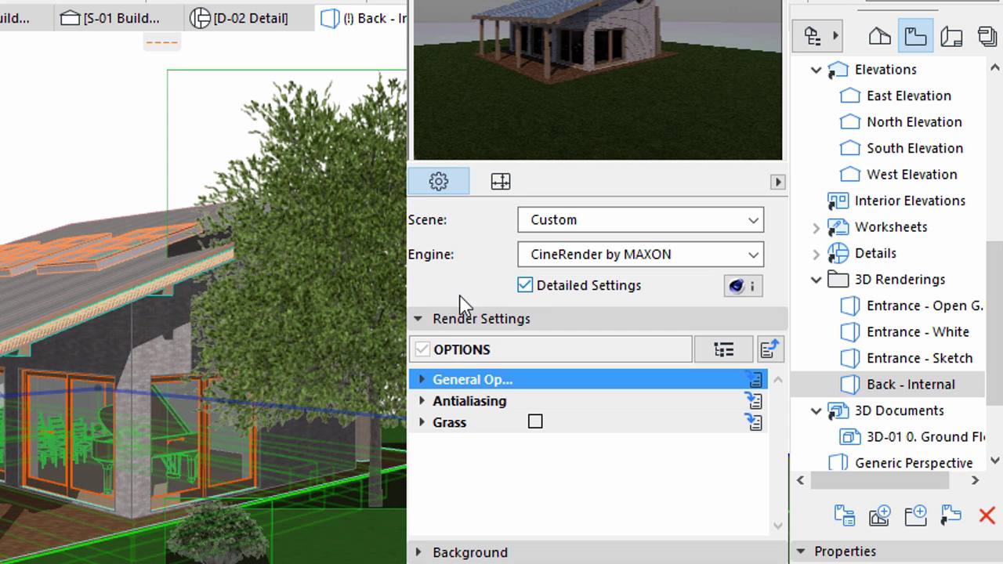
{"action": "left_click_drag", "start_coordinate": [407, 320], "coordinate": [141, 339]}
{"action": "left_click_drag", "start_coordinate": [349, 437], "coordinate": [349, 458]}
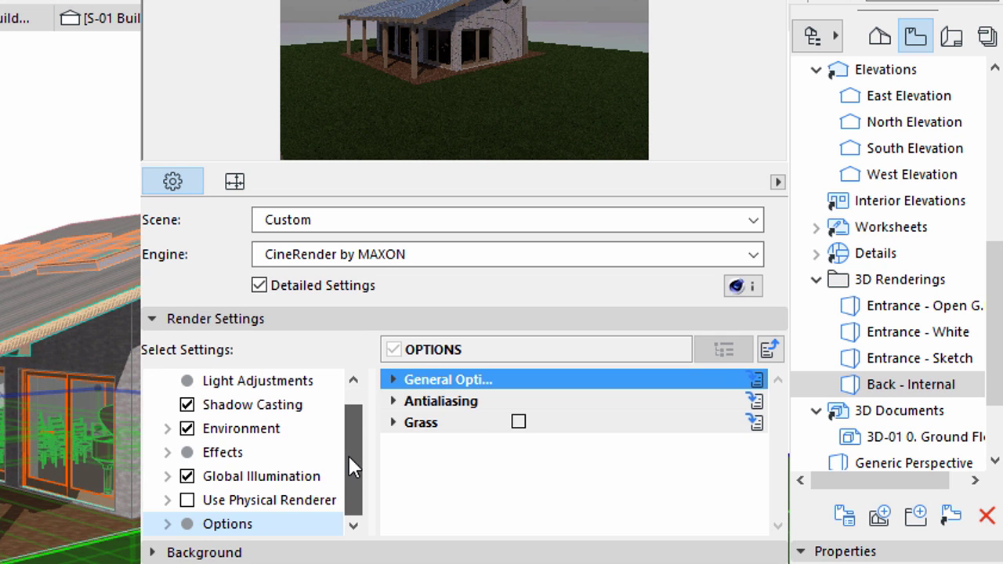
{"action": "left_click", "coordinate": [167, 525]}
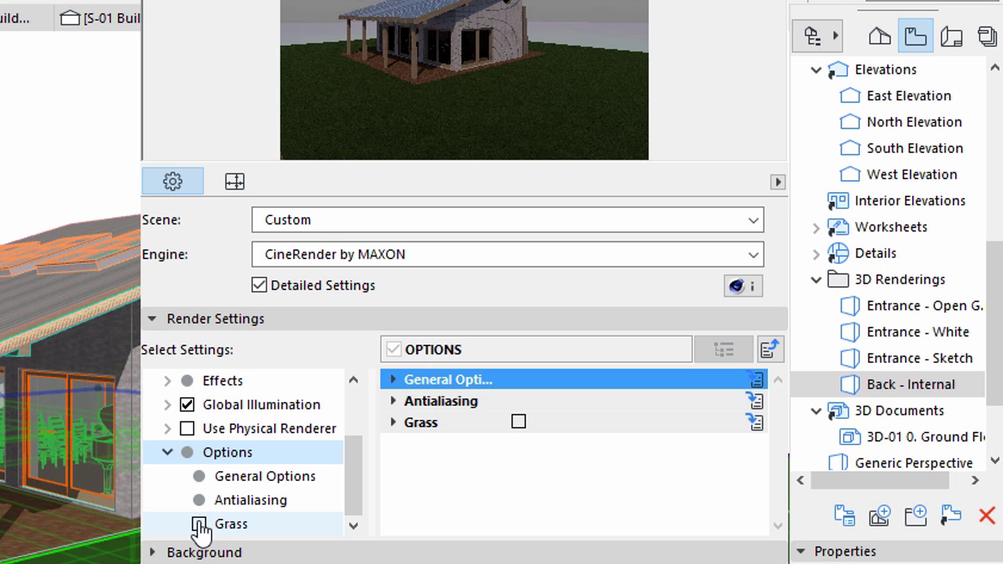
{"action": "left_click", "coordinate": [199, 524]}
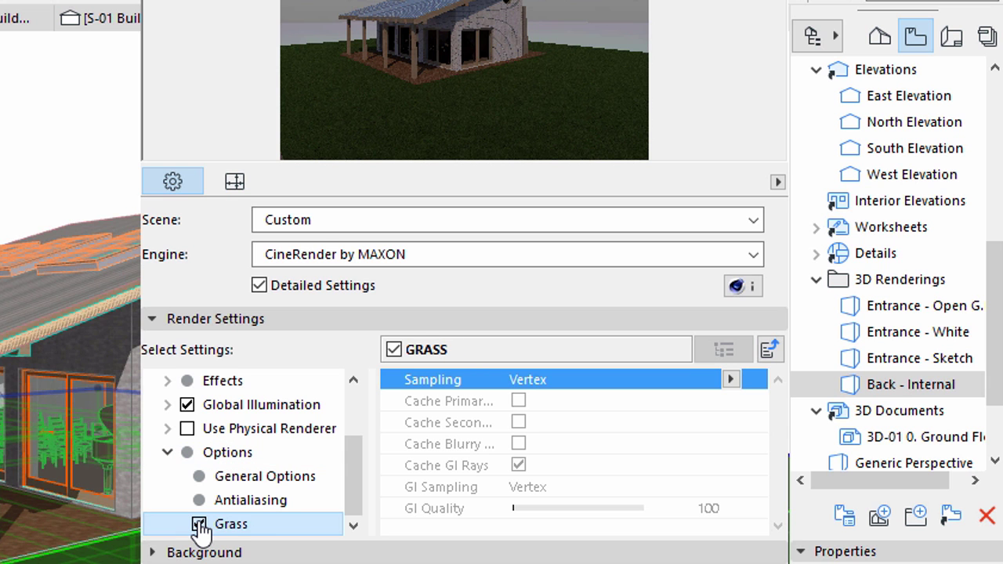
{"action": "left_click", "coordinate": [770, 349]}
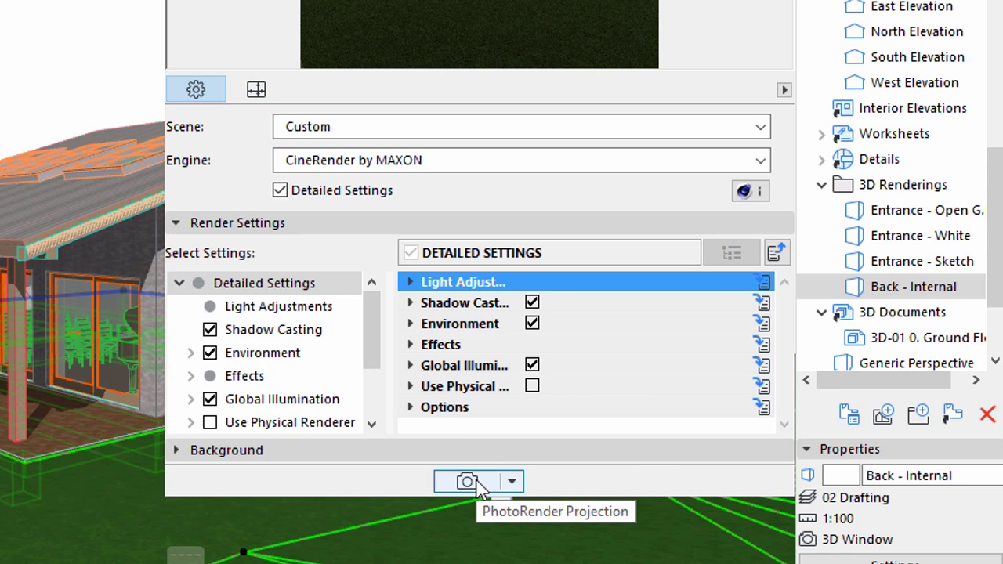
Run the CineRender photorender of the back view with sky, trees, shrub and grass
{"action": "left_click", "coordinate": [475, 481]}
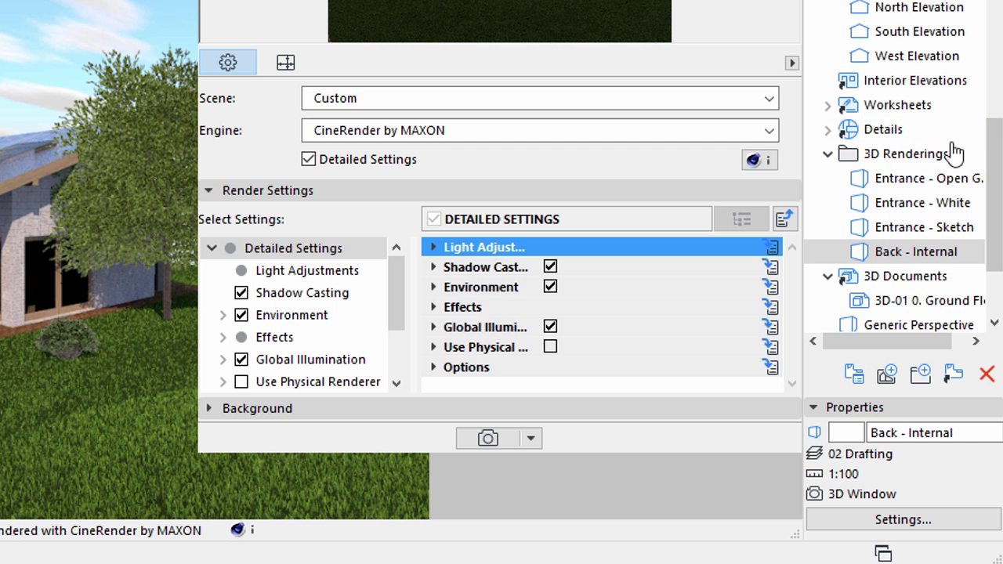
Save the current view as 'Back - CineRender' in the Navigator's 3D Renderings folder
{"action": "left_click", "coordinate": [919, 277]}
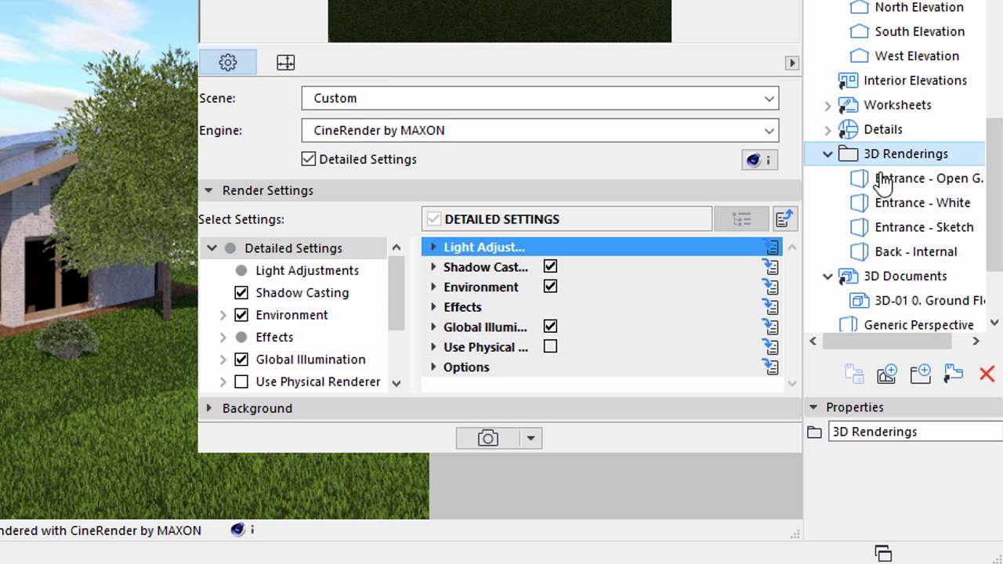
{"action": "left_click", "coordinate": [886, 376]}
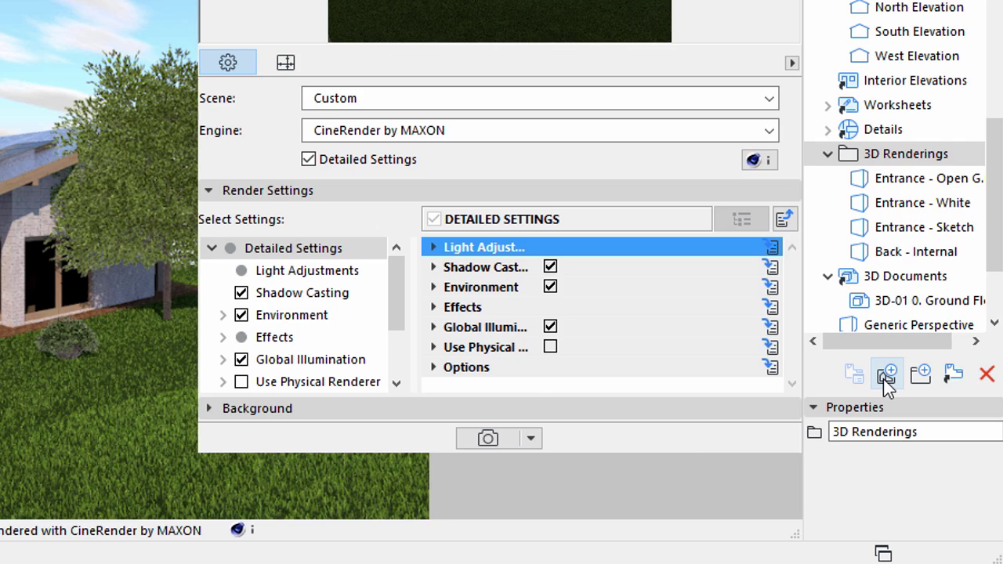
{"action": "type", "text": "Back"}
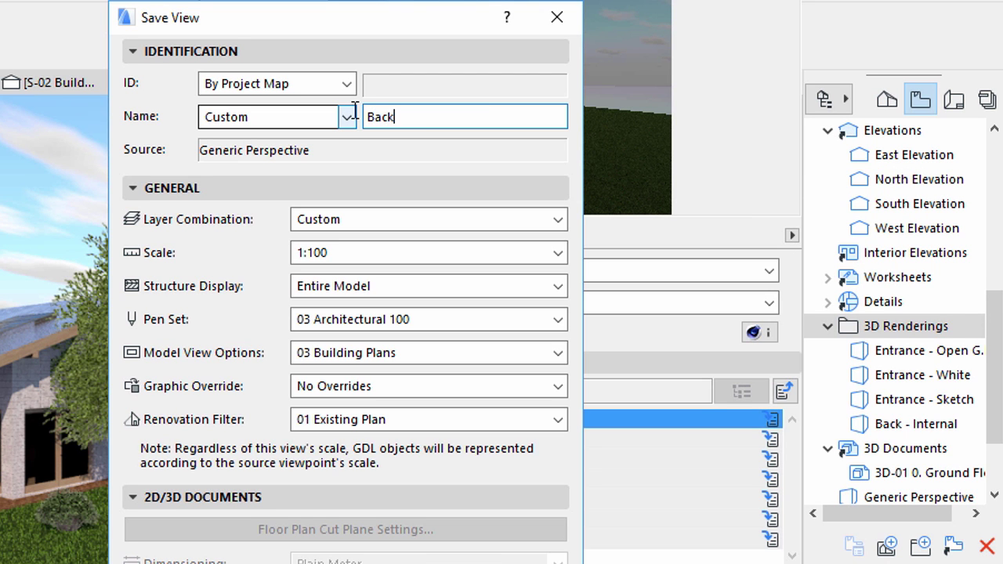
{"action": "type", "text": " - CineRender"}
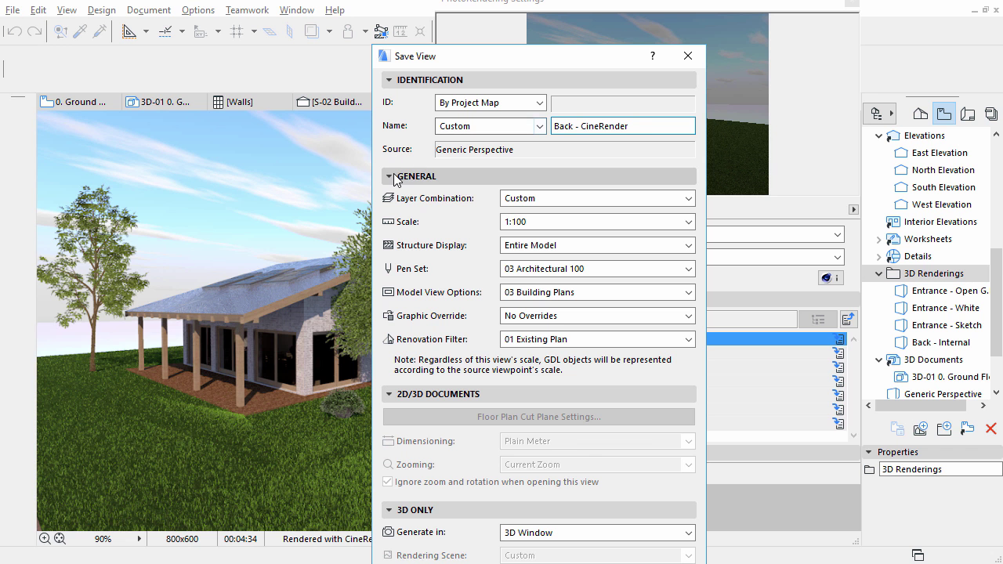
{"action": "left_click", "coordinate": [136, 187]}
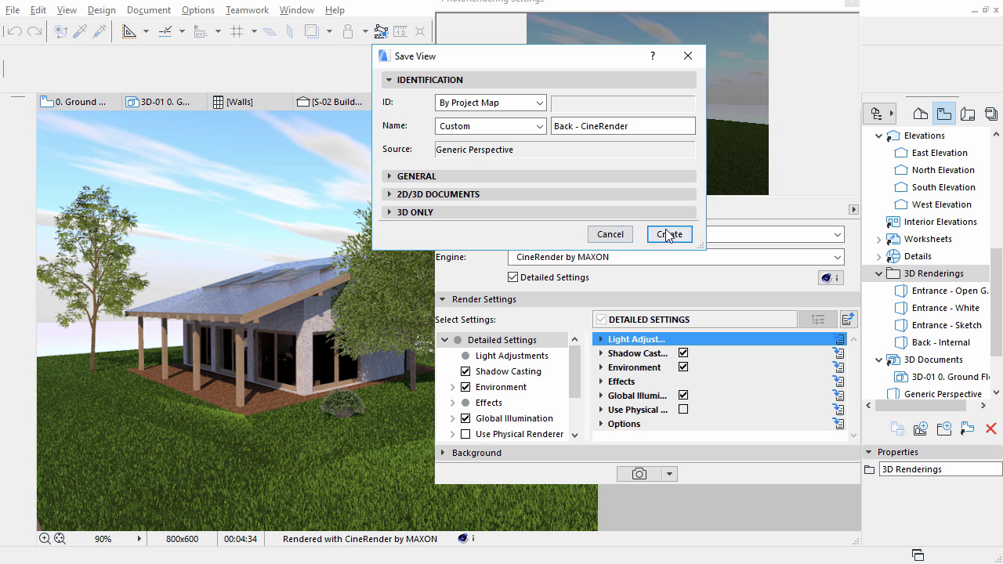
{"action": "left_click", "coordinate": [668, 235]}
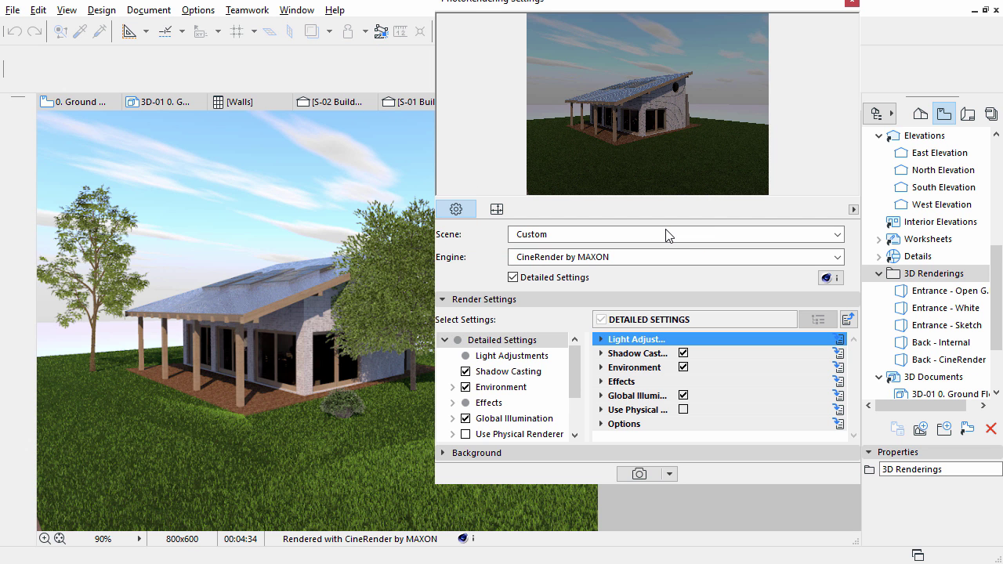